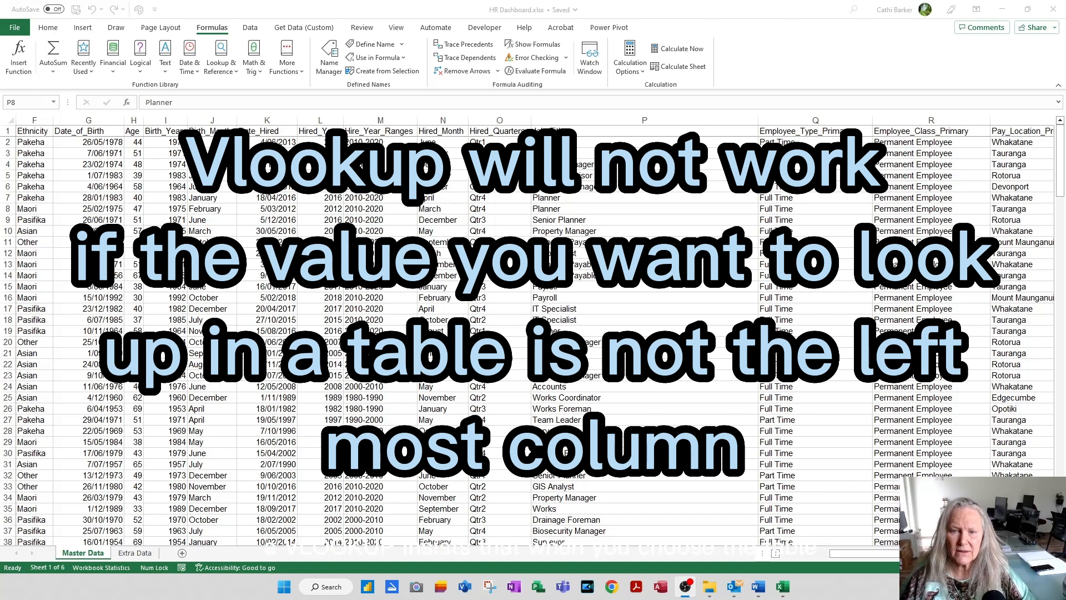
# Examine the Employee_ID, Ethnicity and Managers_Name columns on the Extra Data sheet
pyautogui.click(142, 553)
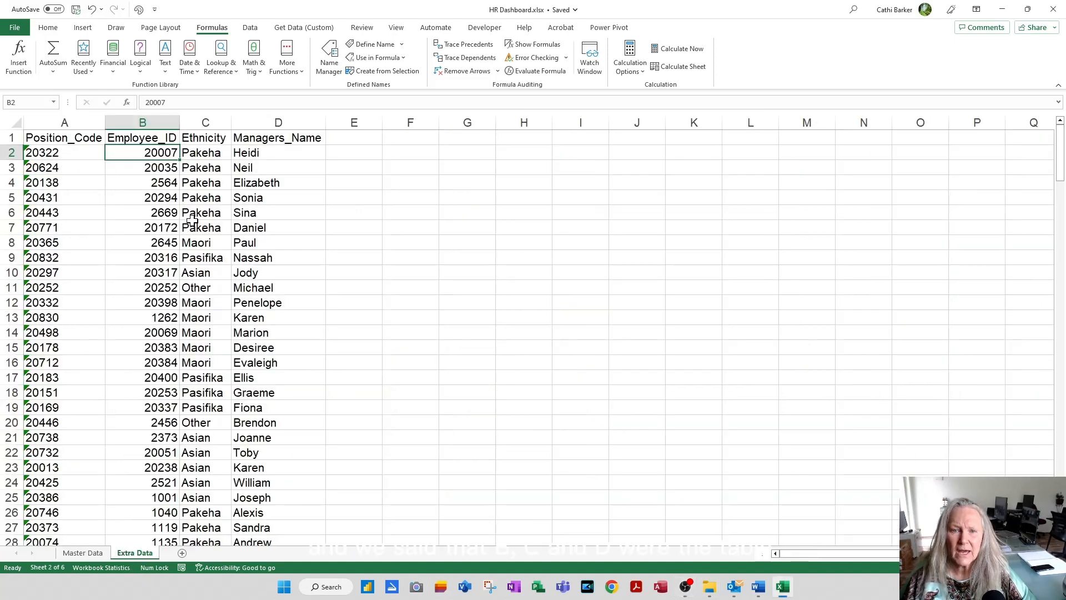
pyautogui.moveTo(158, 122); pyautogui.dragTo(313, 122)
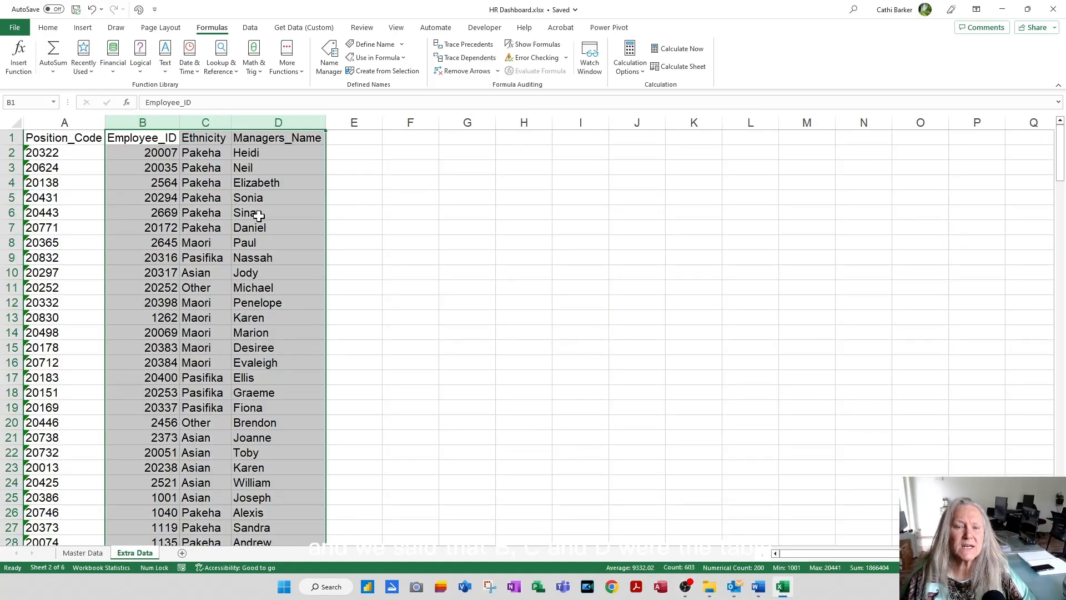
pyautogui.click(155, 226)
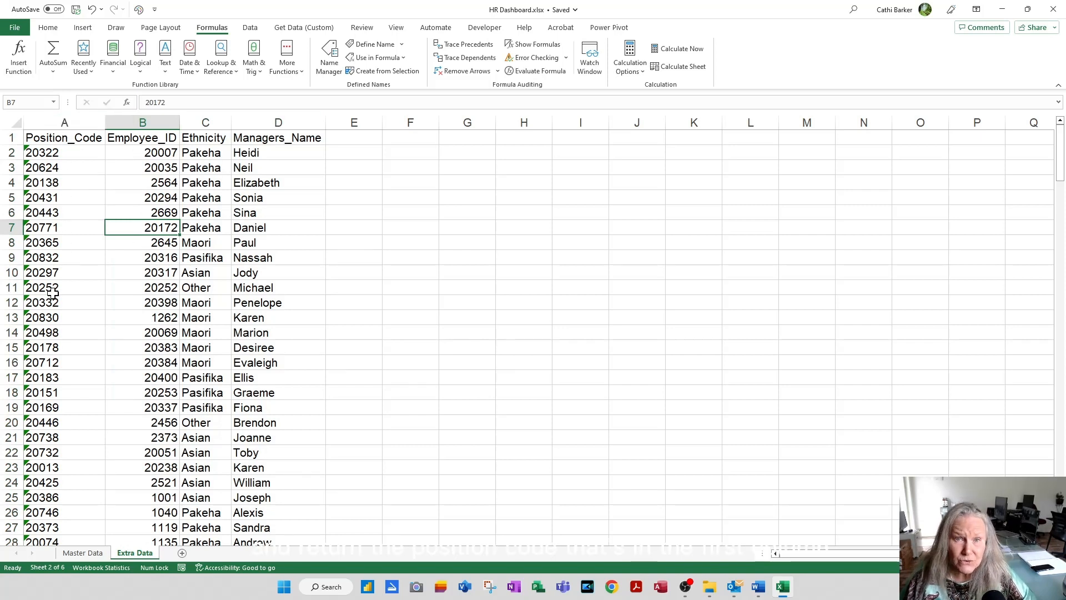
# Insert a new column before First_Name on the Master Data sheet and head it Position_Code
pyautogui.click(87, 557)
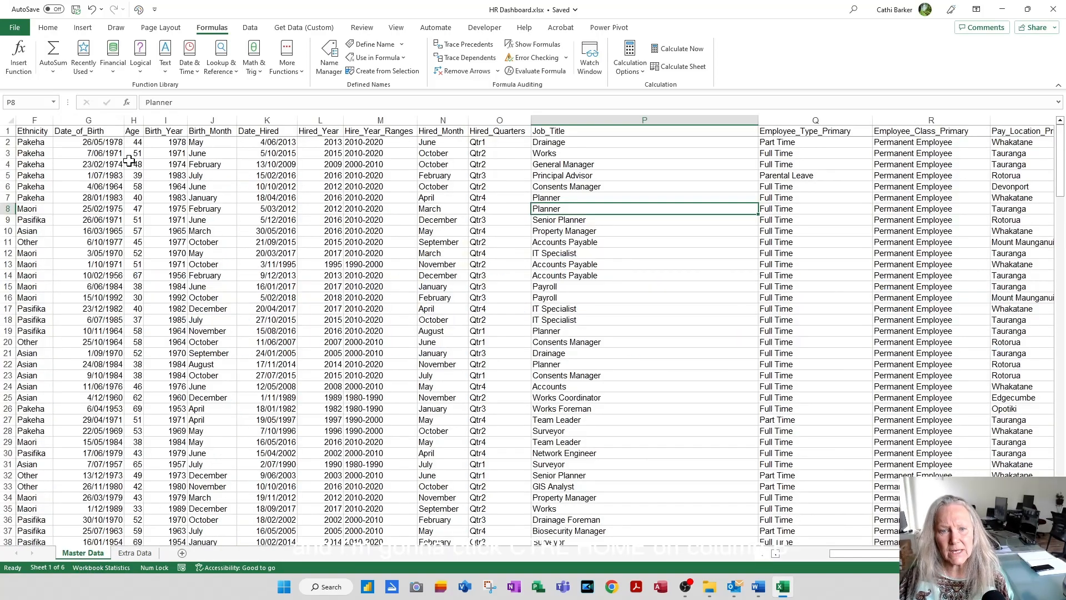
pyautogui.hotkey('ctrl', 'Home')
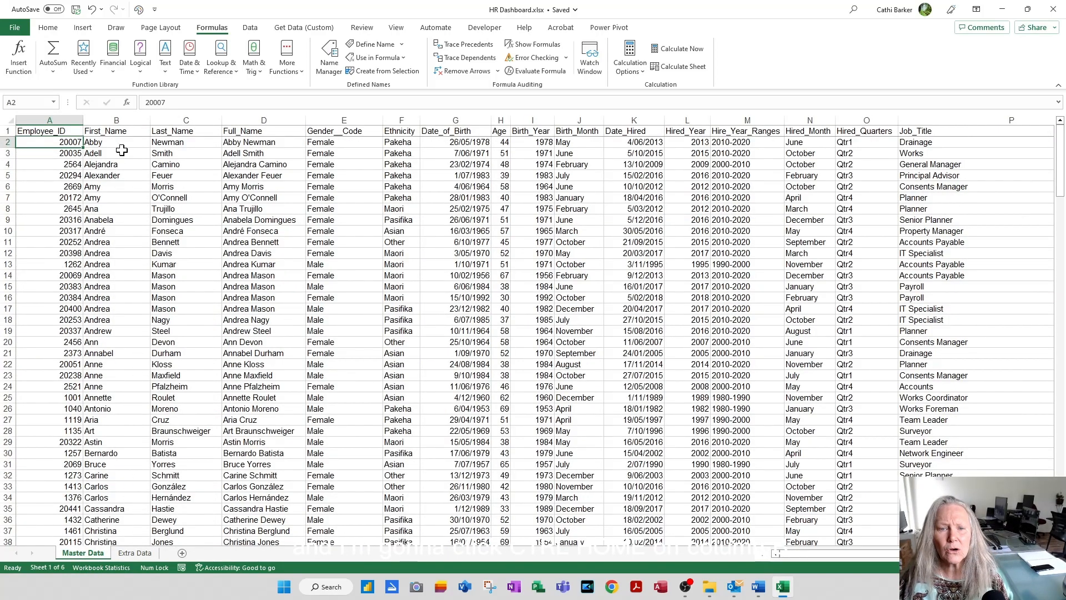
pyautogui.click(127, 120)
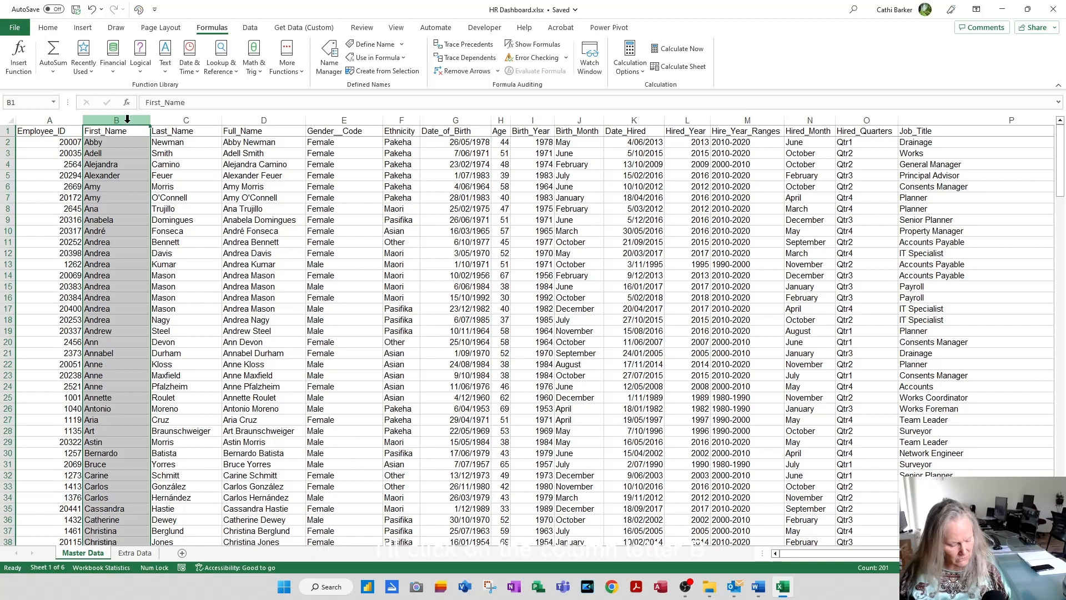
pyautogui.hotkey('ctrl', '+')
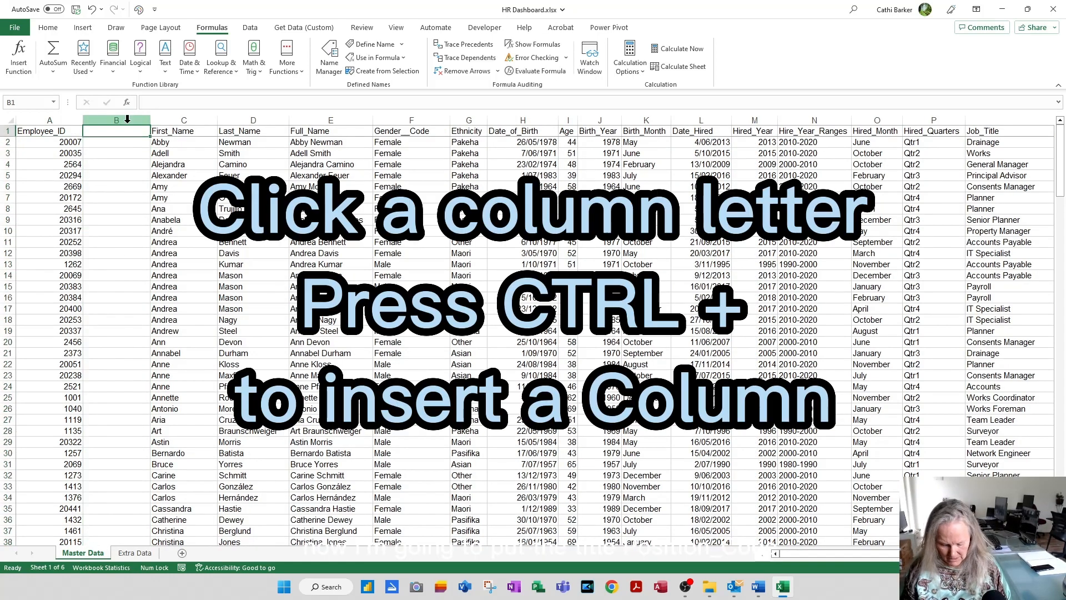
pyautogui.write('Position_Code')
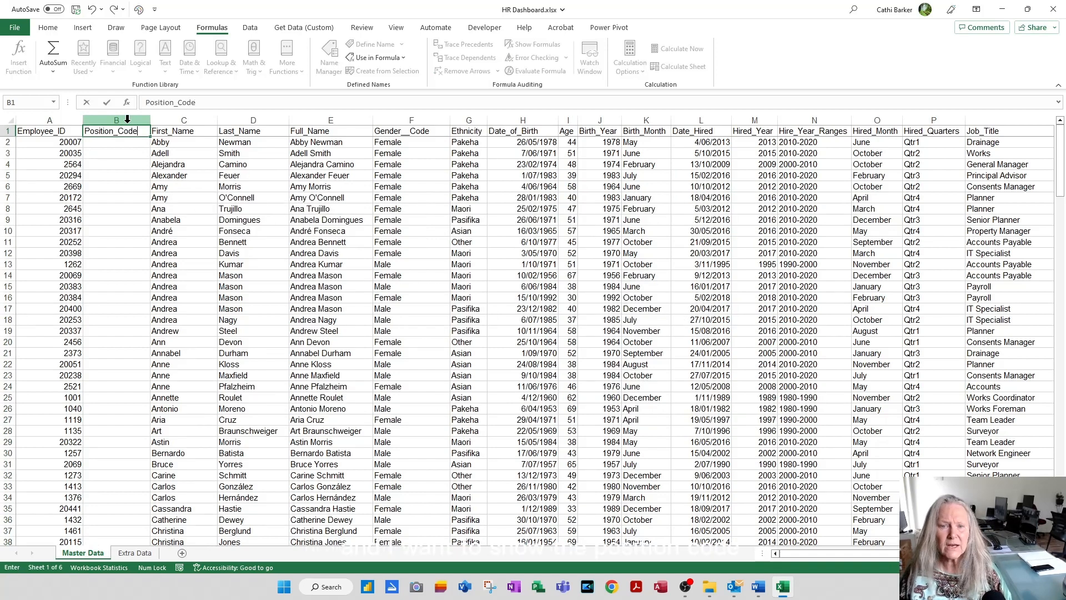
pyautogui.press('Return')
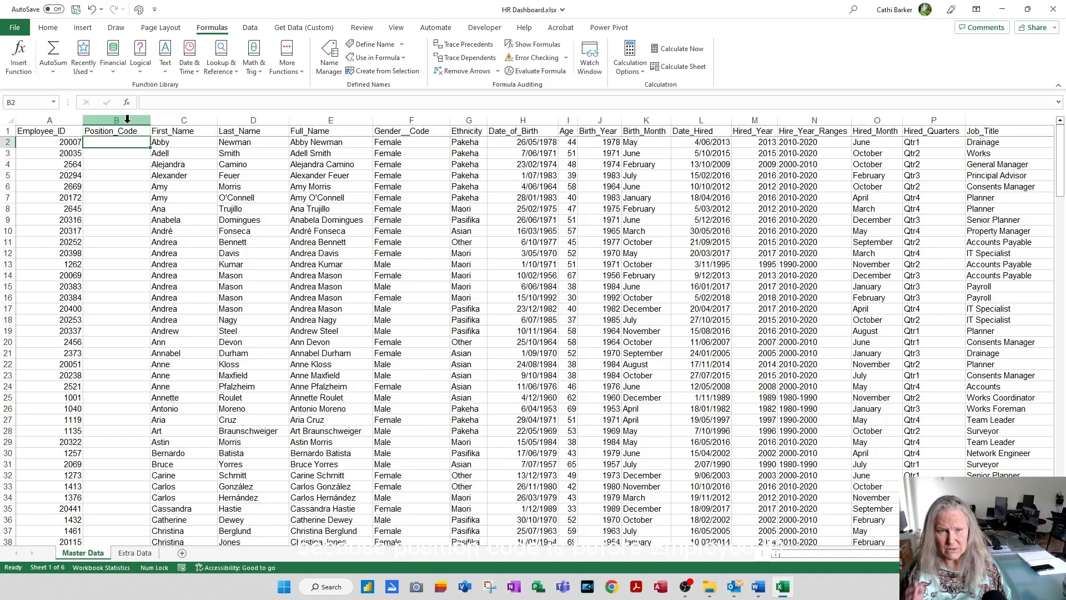
# Start a LOOKUP formula in B2 of Master Data with cell A2 as the lookup value
pyautogui.click(147, 556)
pyautogui.click(83, 556)
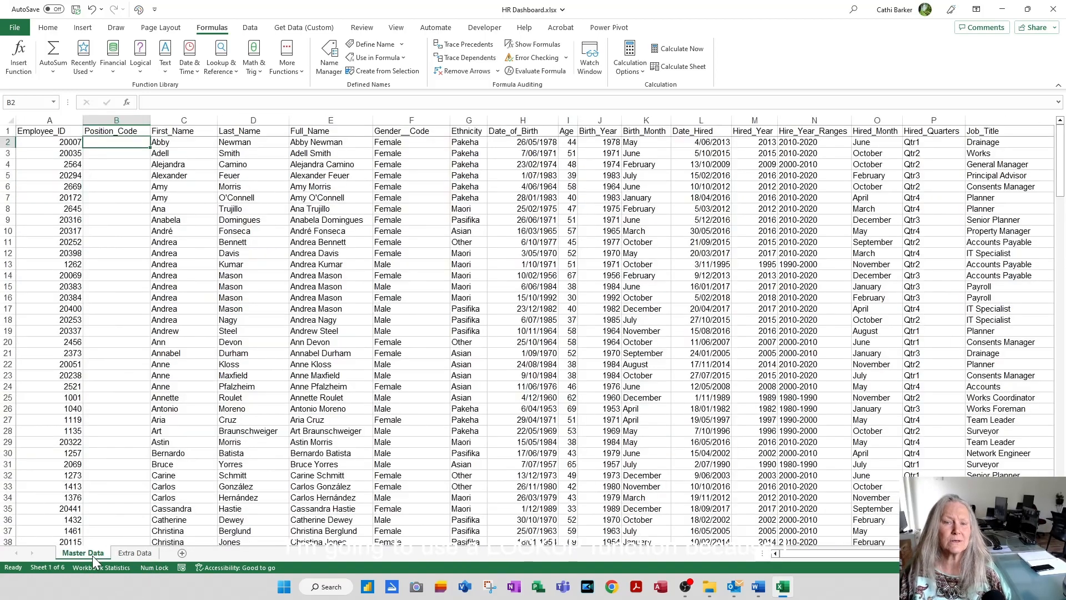
pyautogui.write('=l')
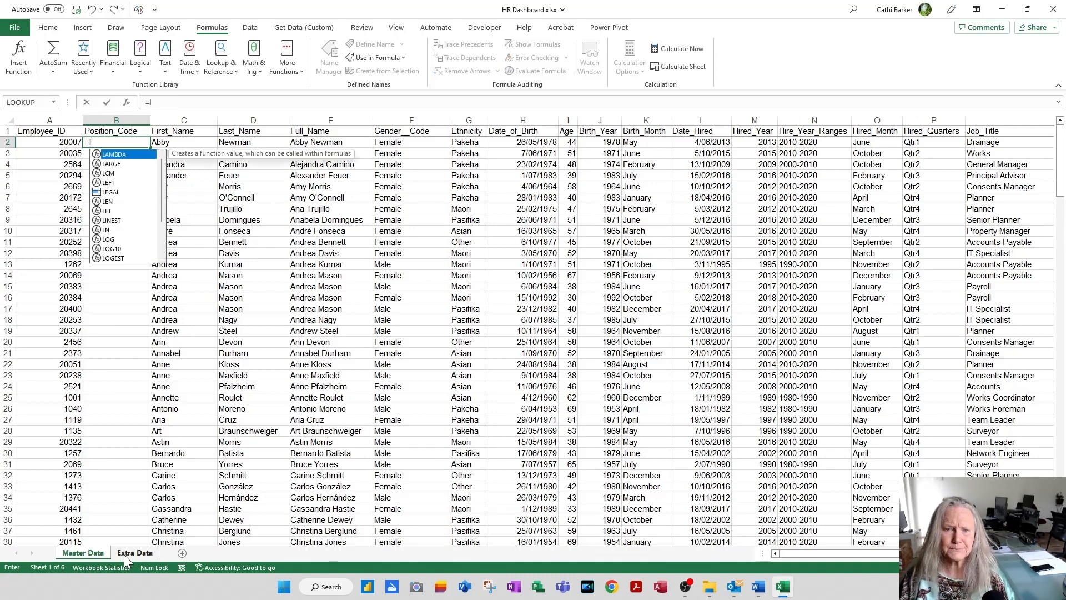
pyautogui.write('o')
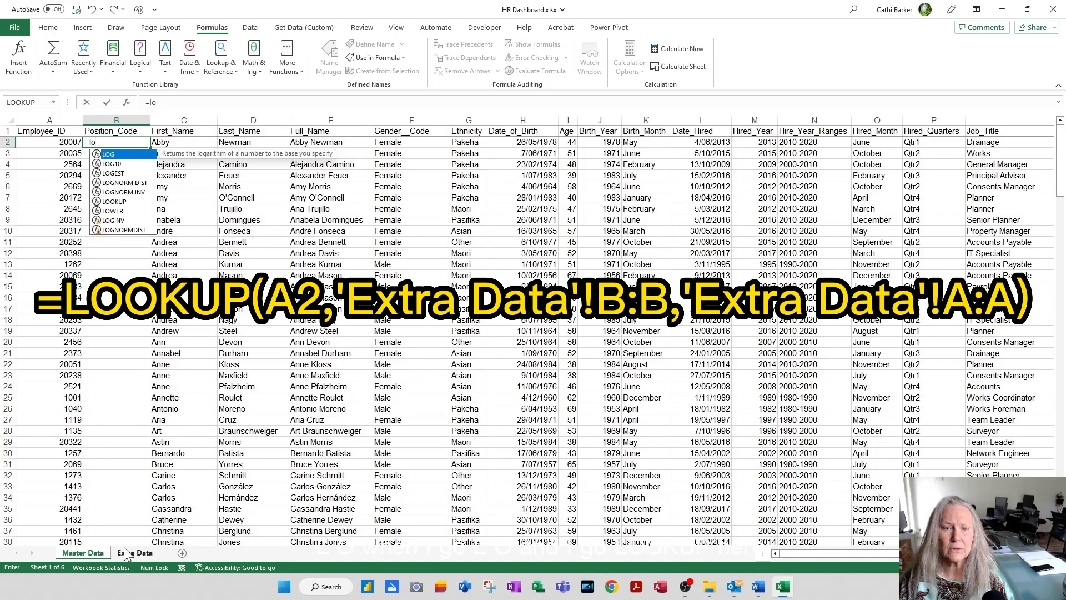
pyautogui.click(120, 201)
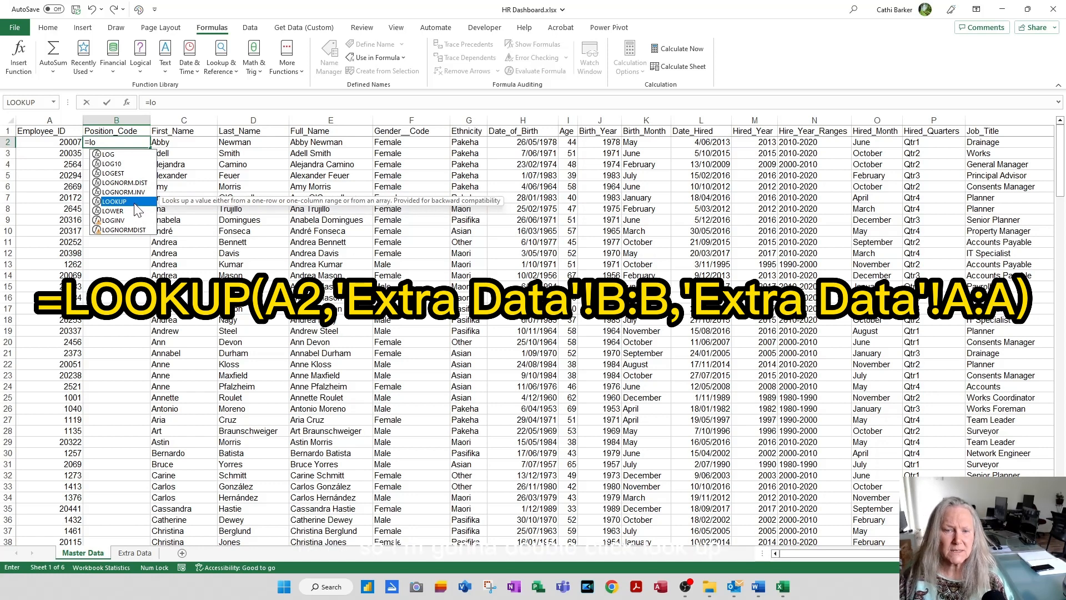
pyautogui.doubleClick(135, 205)
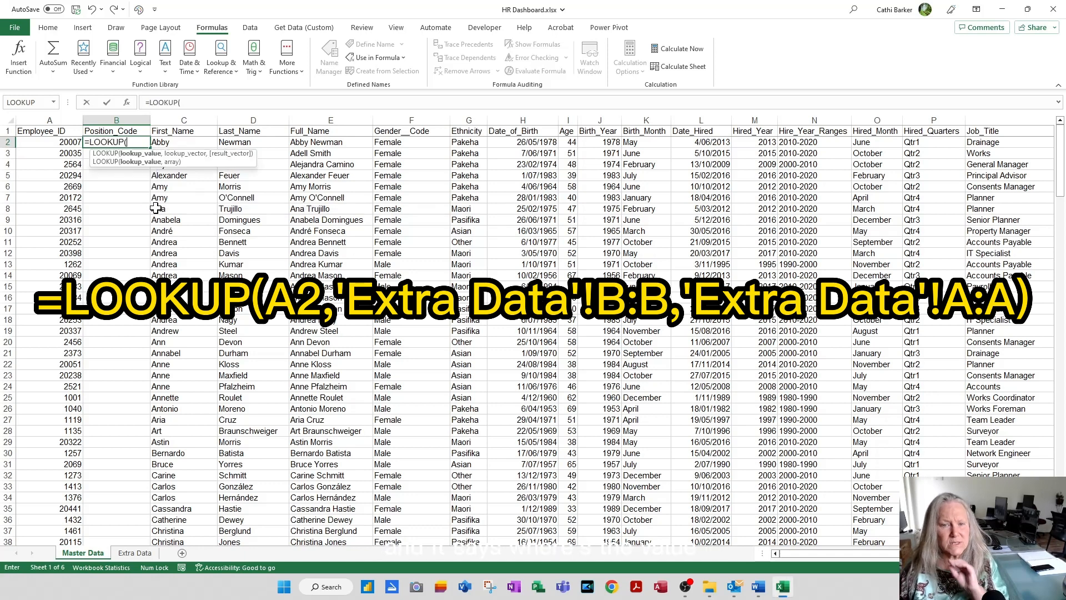
pyautogui.click(59, 144)
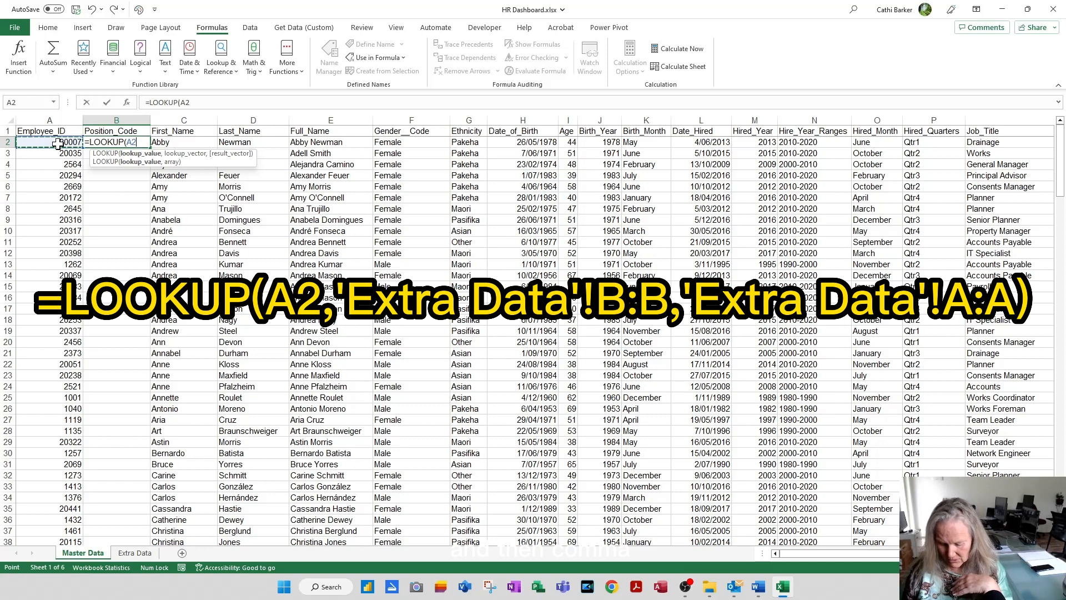
pyautogui.write(',')
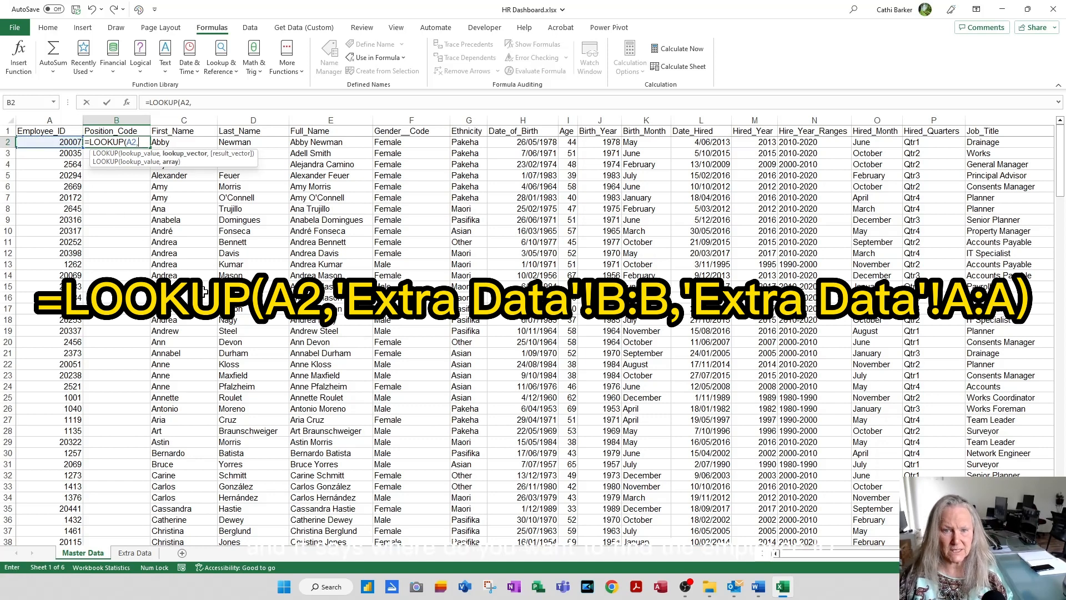
# Complete the LOOKUP formula with Extra Data column B as the lookup vector and column A as the result vector
pyautogui.click(139, 553)
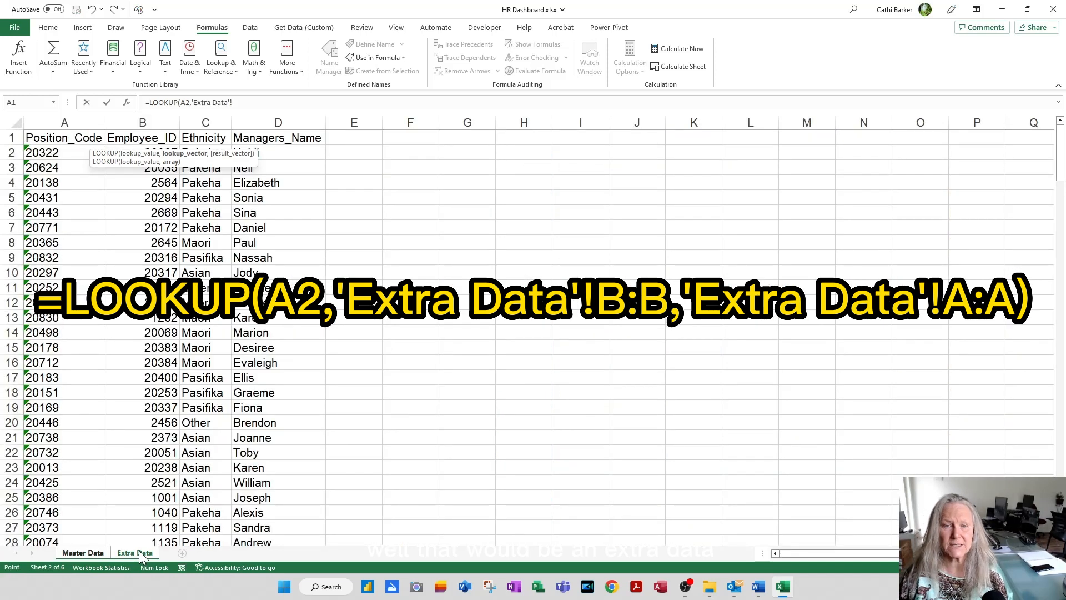
pyautogui.click(154, 122)
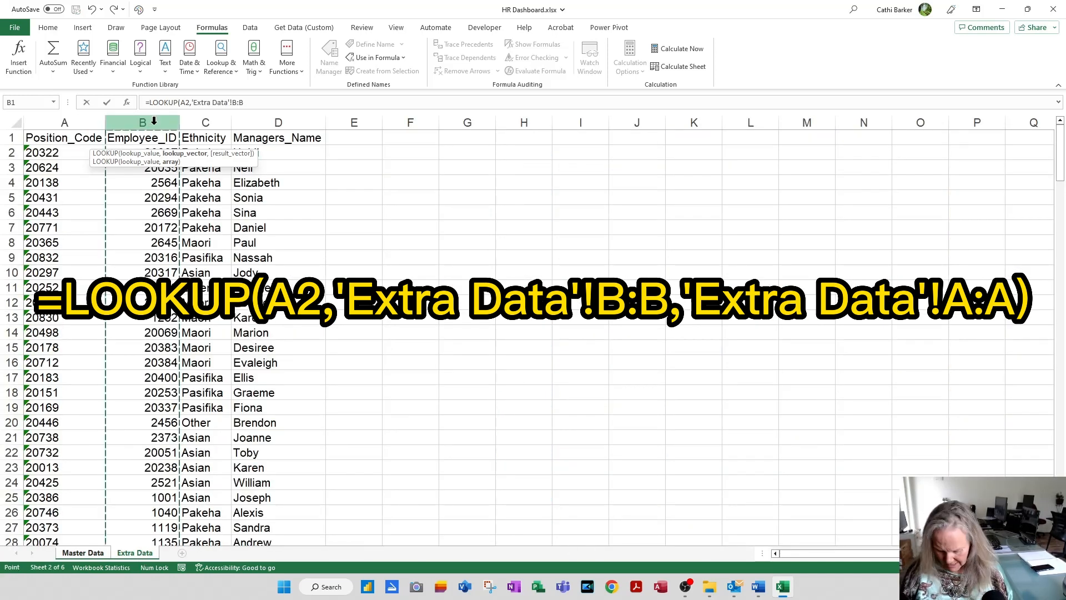
pyautogui.write(',')
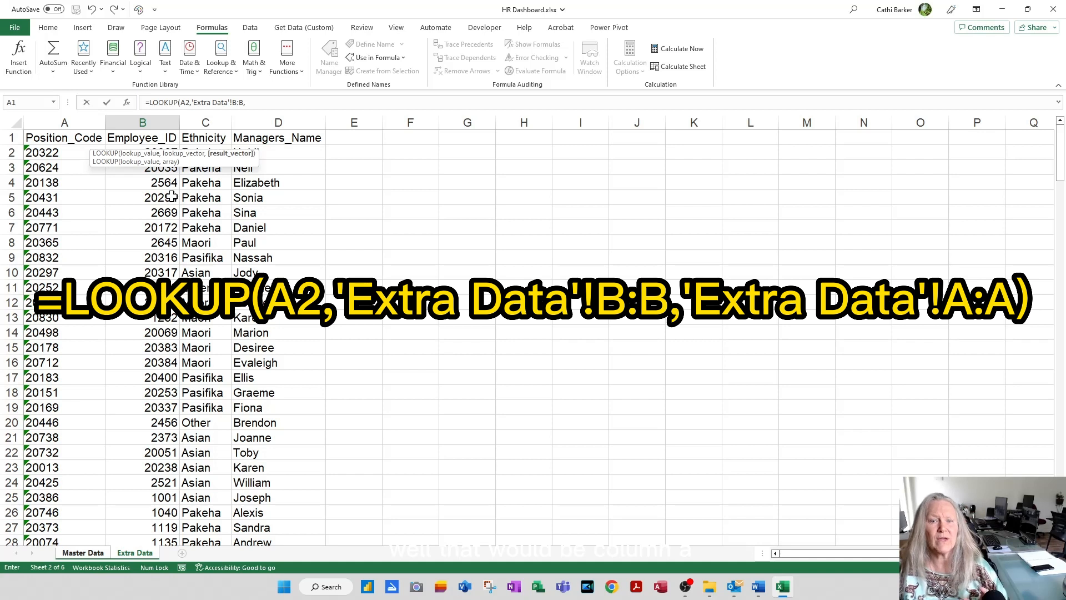
pyautogui.click(73, 120)
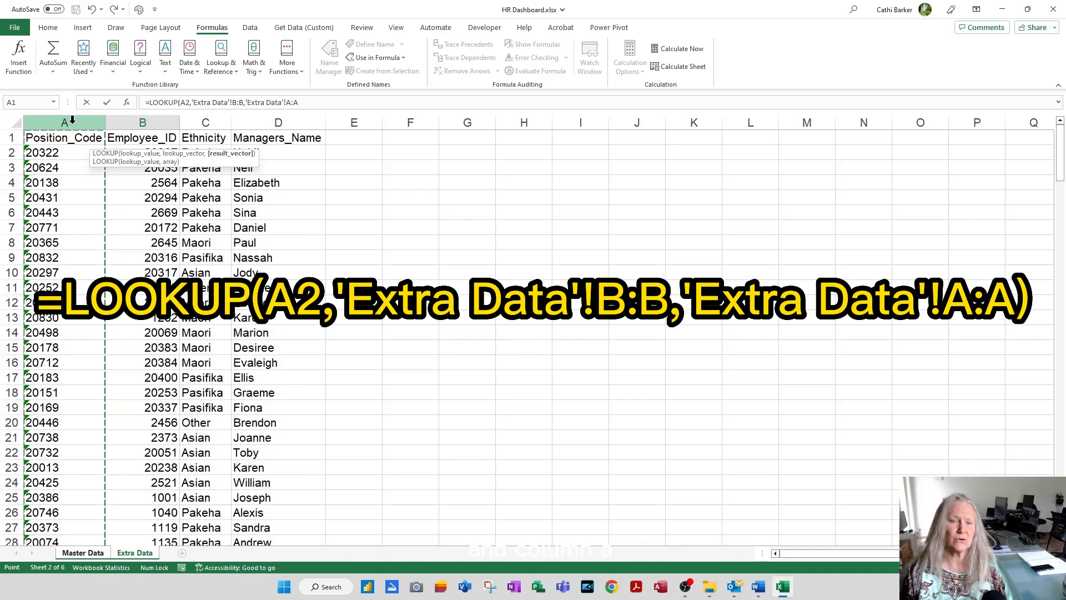
pyautogui.press('Return')
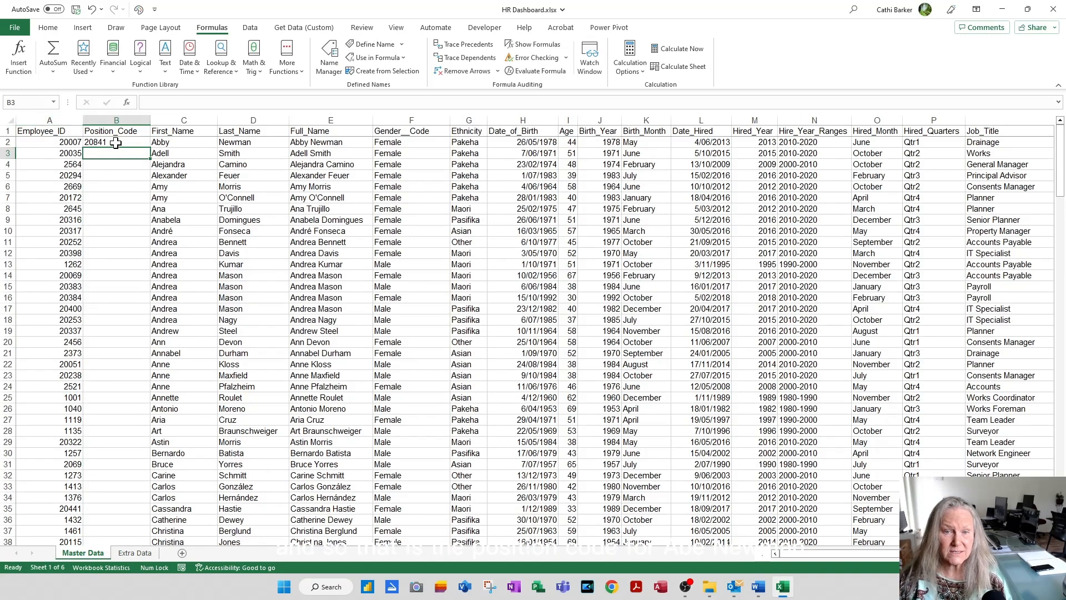
# Fill the LOOKUP formula down the whole Position_Code column and compare it with the Extra Data sheet
pyautogui.click(117, 143)
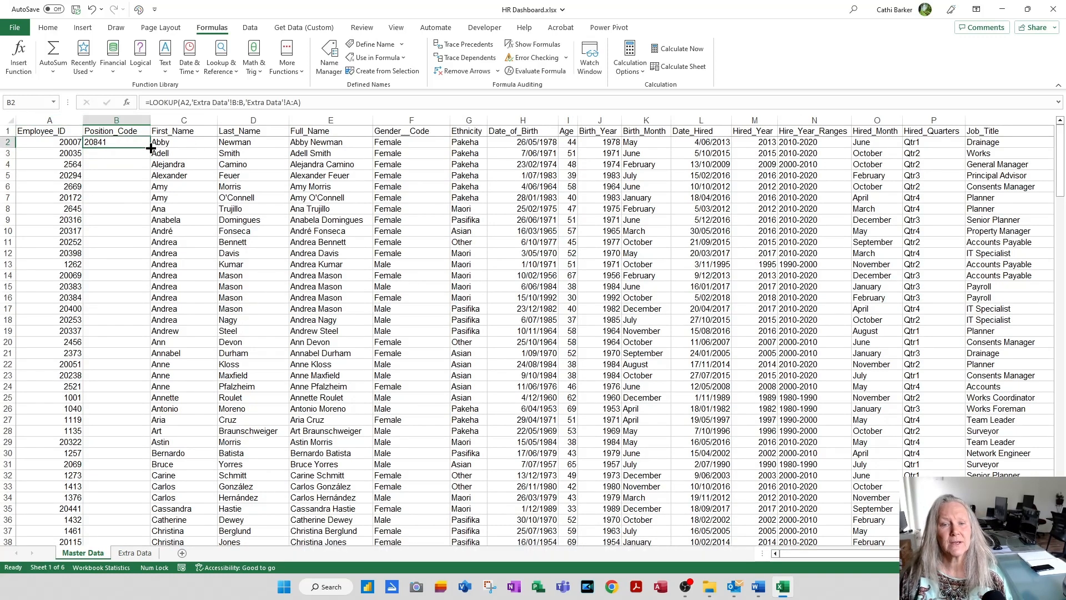
pyautogui.doubleClick(150, 148)
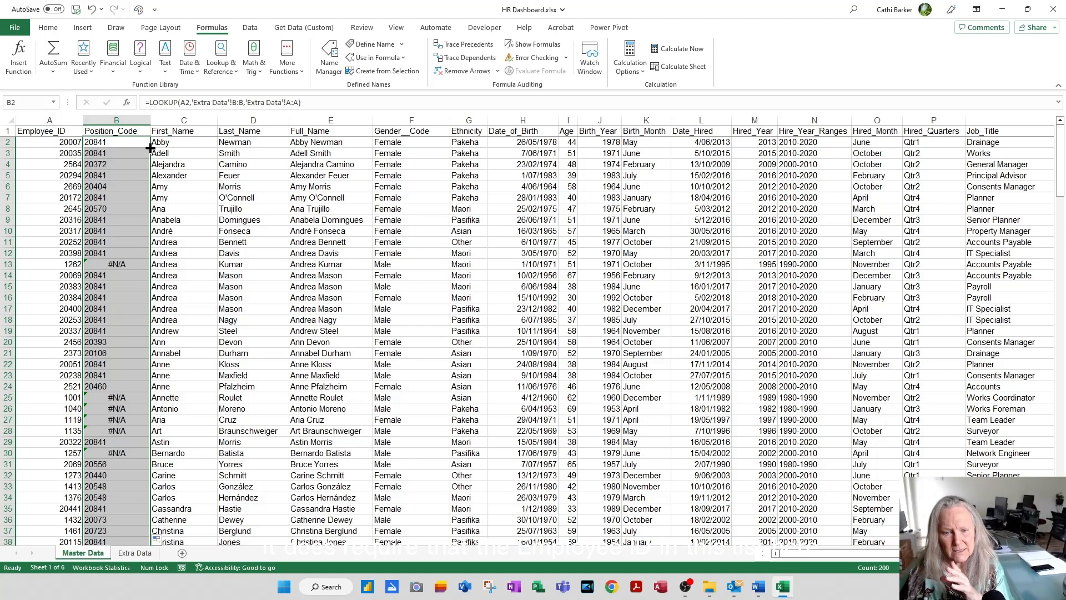
pyautogui.click(142, 554)
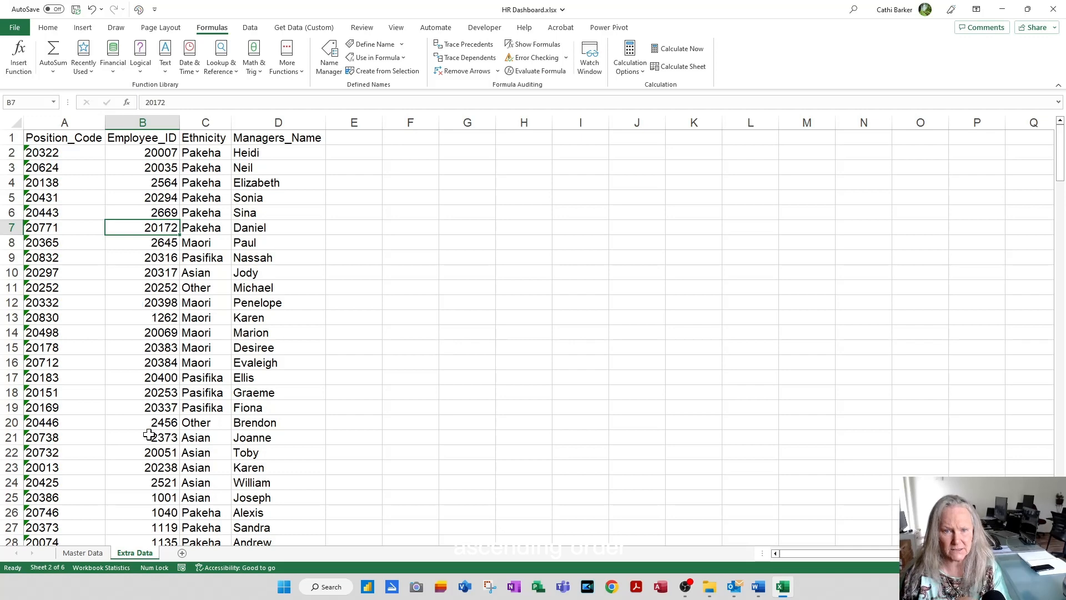
pyautogui.click(89, 553)
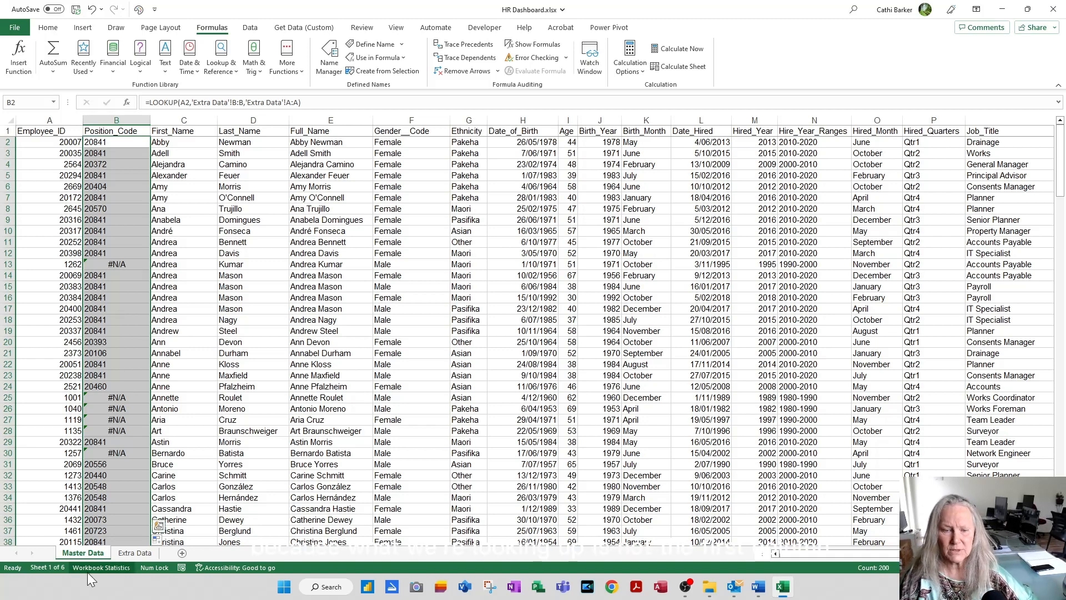
pyautogui.click(135, 554)
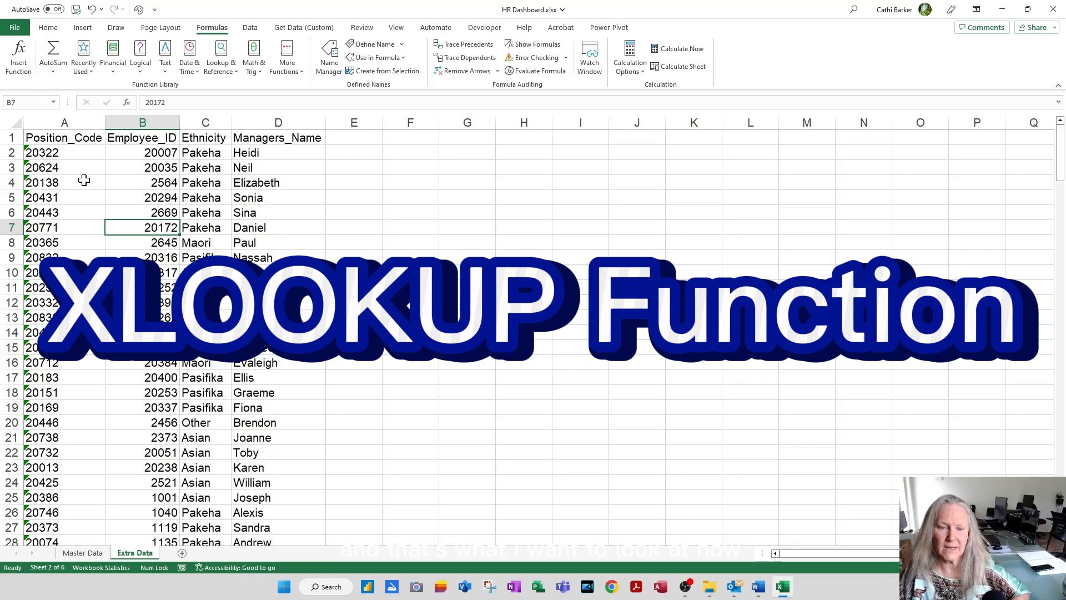
pyautogui.click(81, 553)
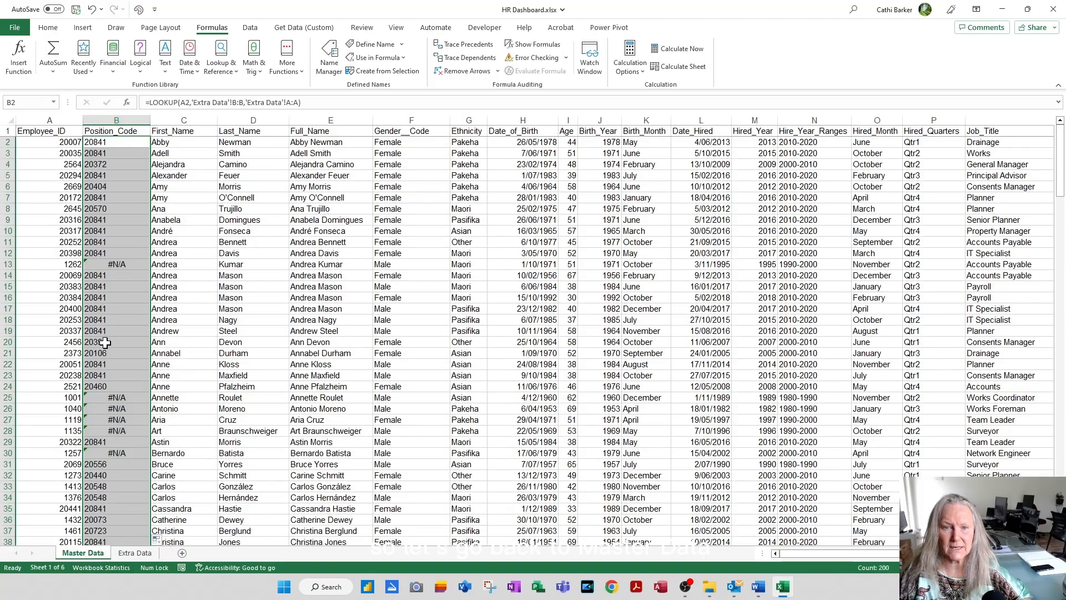
# Clear all Position_Code formulas from B2 down to the last data row
pyautogui.click(120, 145)
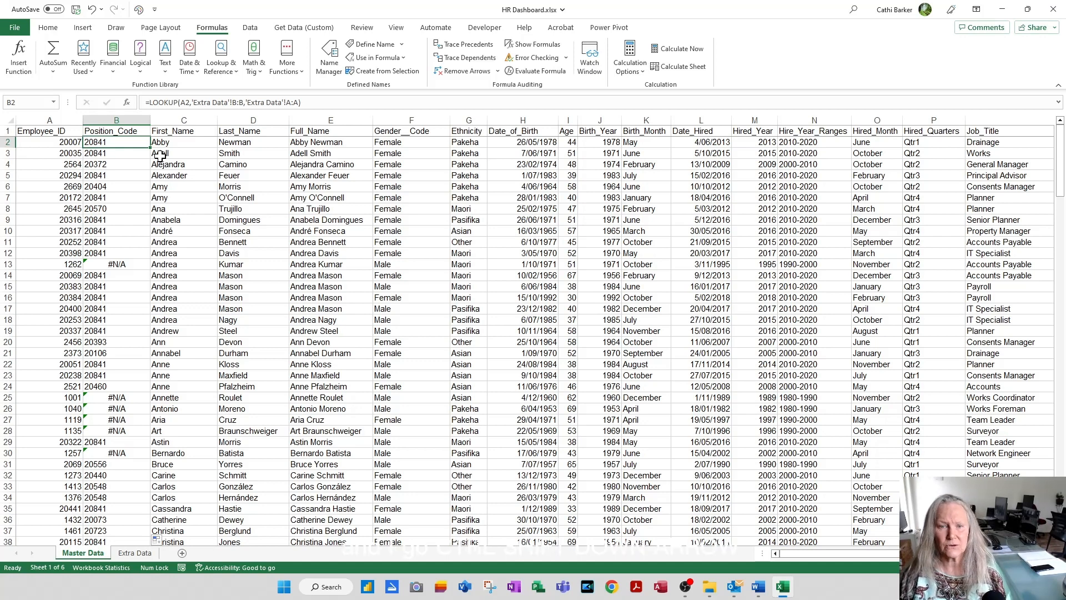
pyautogui.hotkey('ctrl', 'shift', 'Down')
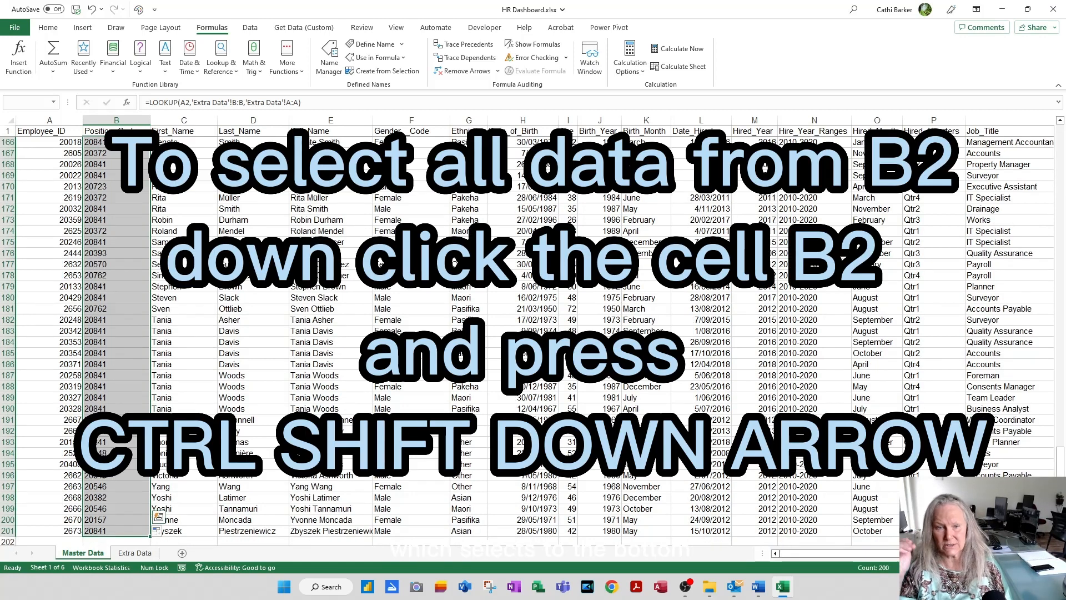
pyautogui.press('Delete')
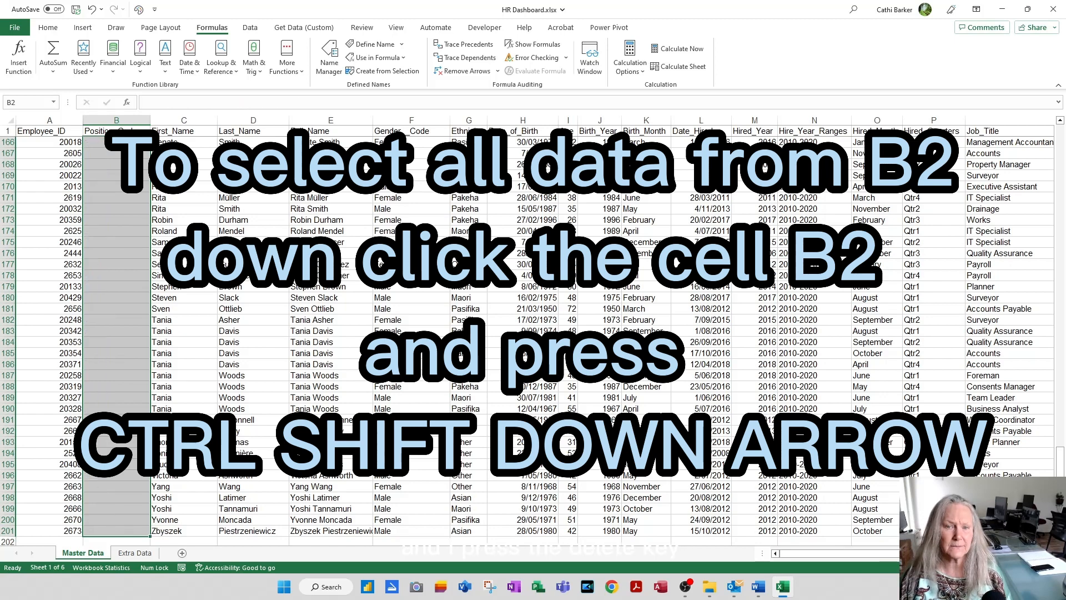
# Start an XLOOKUP formula in B2 of Master Data with cell A2 as the lookup value
pyautogui.press('Up')
pyautogui.press('Down')
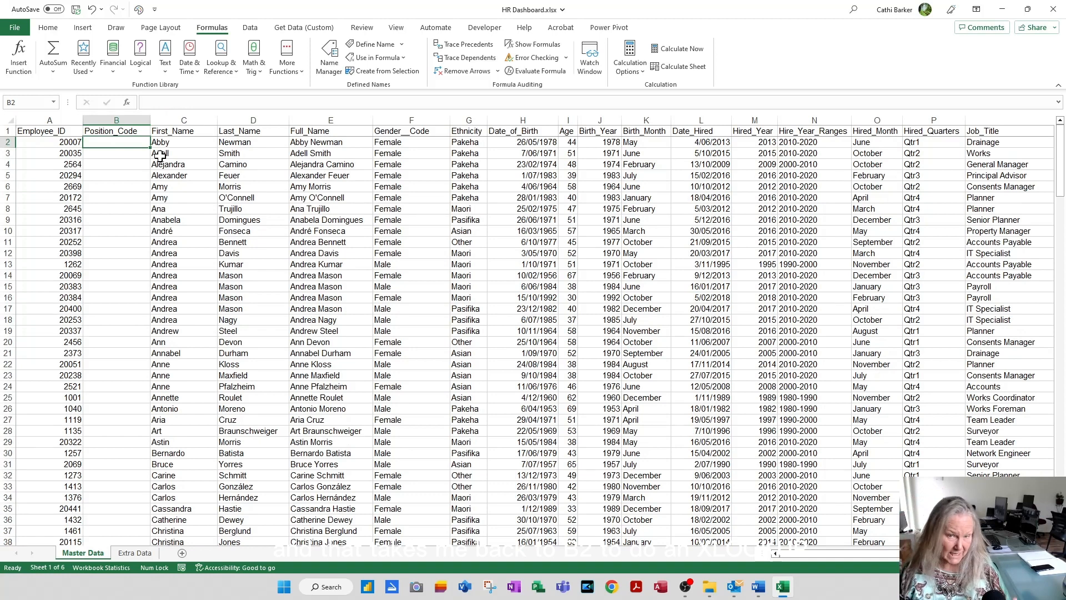
pyautogui.write('=')
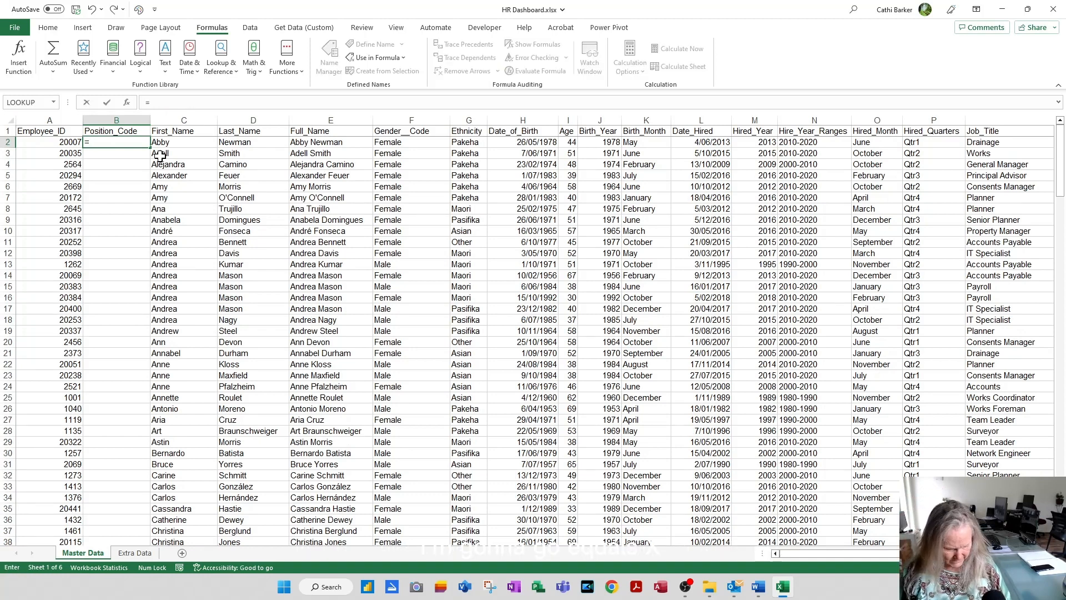
pyautogui.write('x')
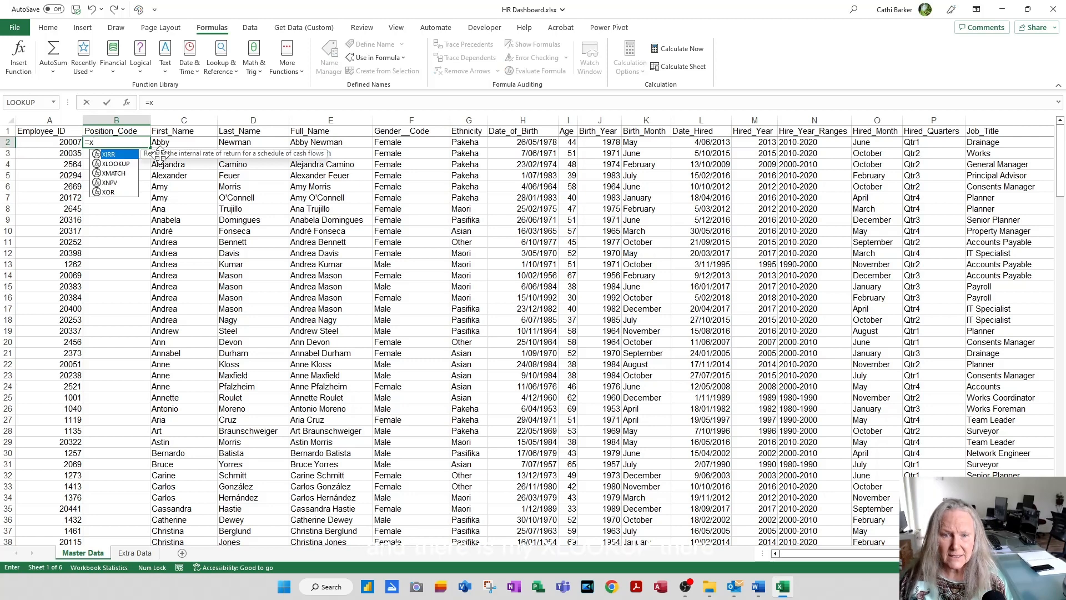
pyautogui.click(125, 165)
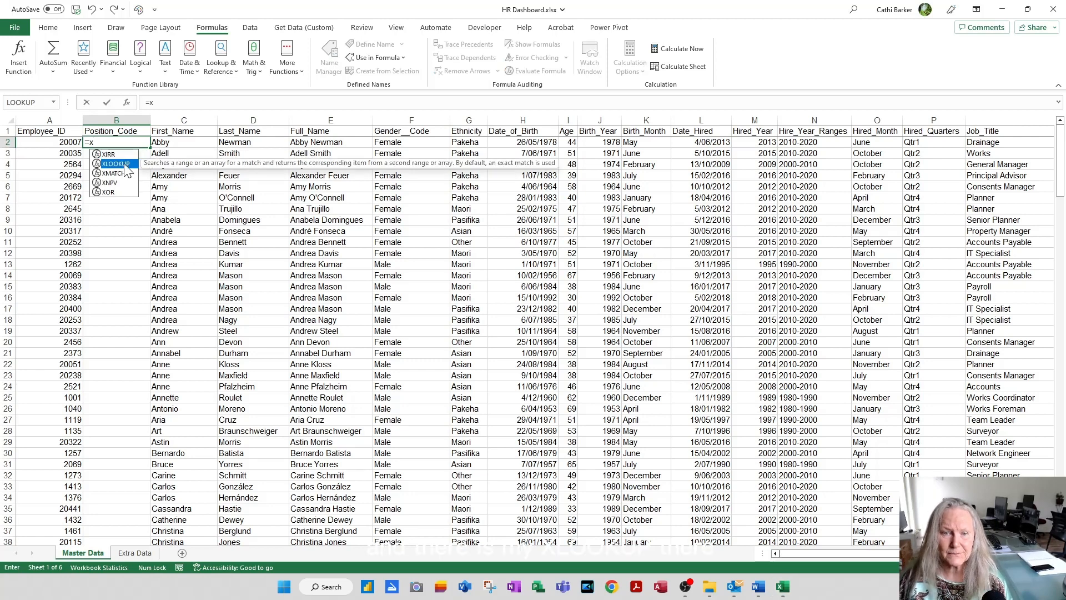
pyautogui.doubleClick(127, 164)
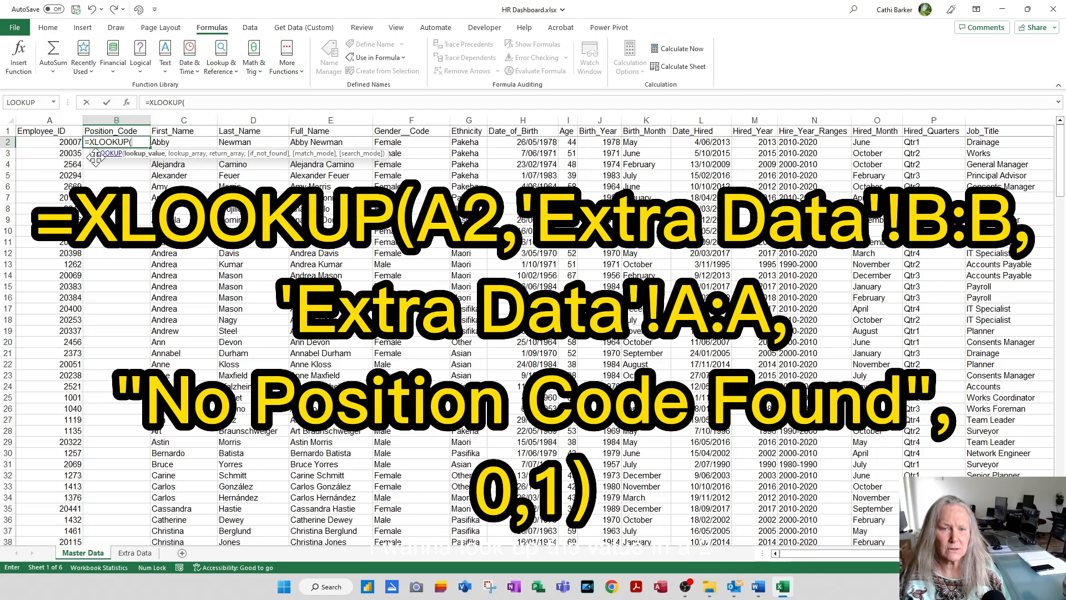
pyautogui.click(58, 143)
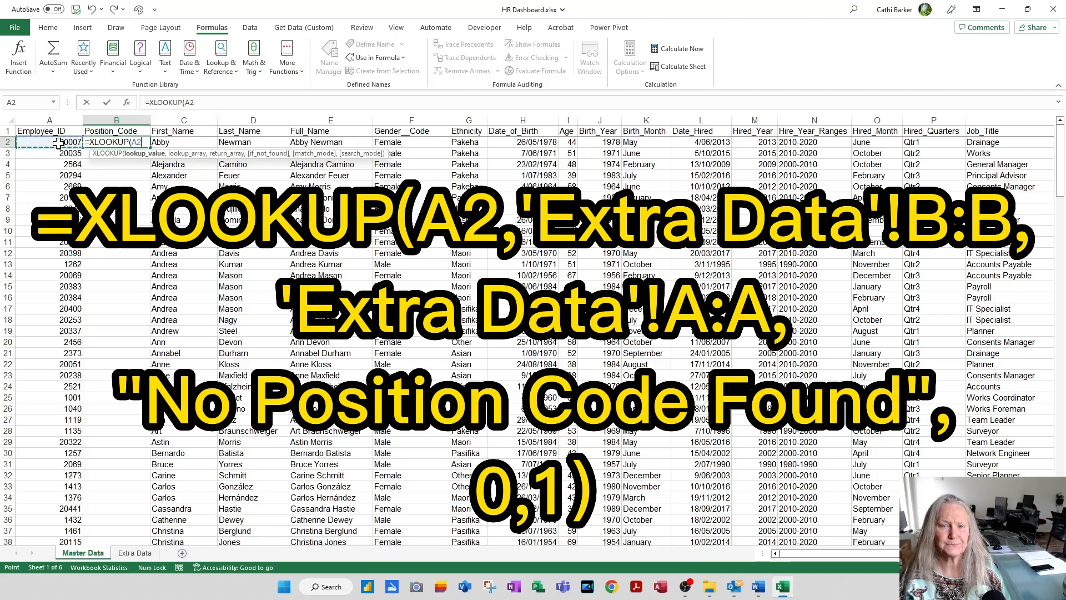
pyautogui.write(',')
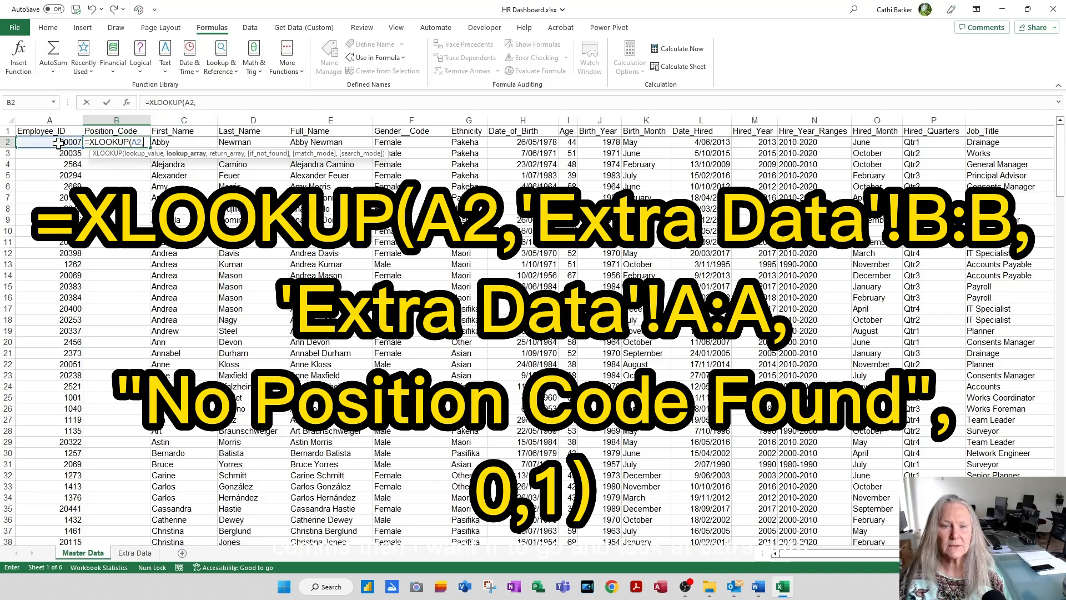
# Add Extra Data column B as the XLOOKUP lookup array and Extra Data column A as the return array
pyautogui.click(133, 554)
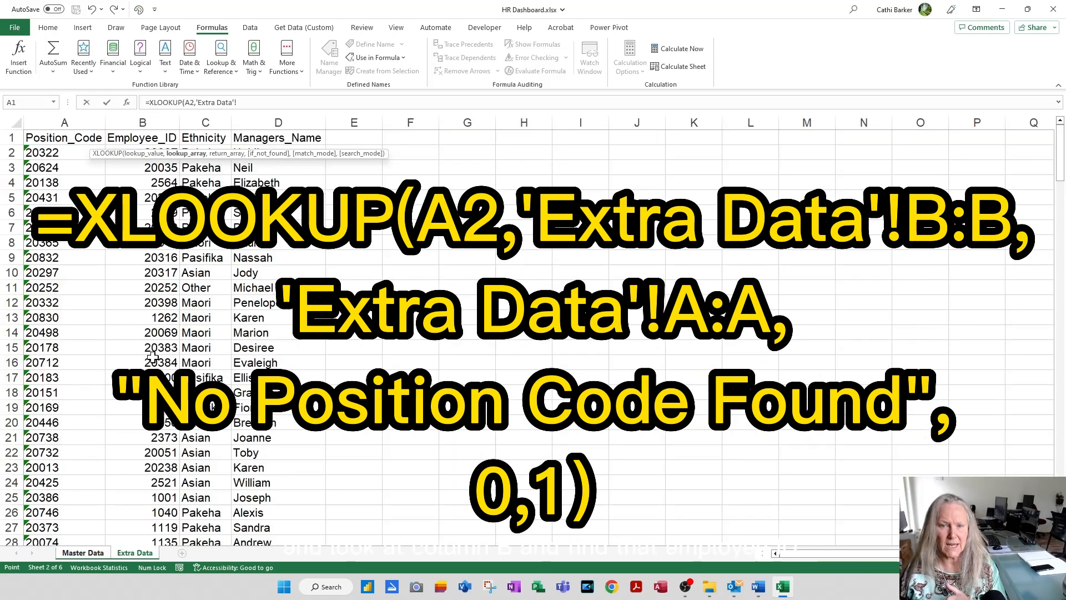
pyautogui.click(166, 123)
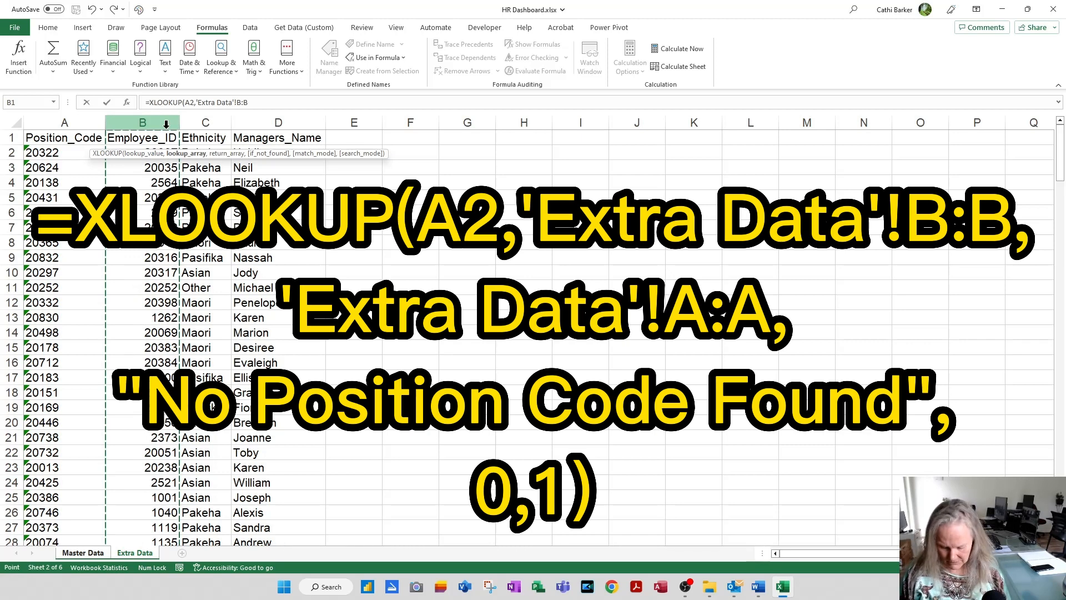
pyautogui.write(',')
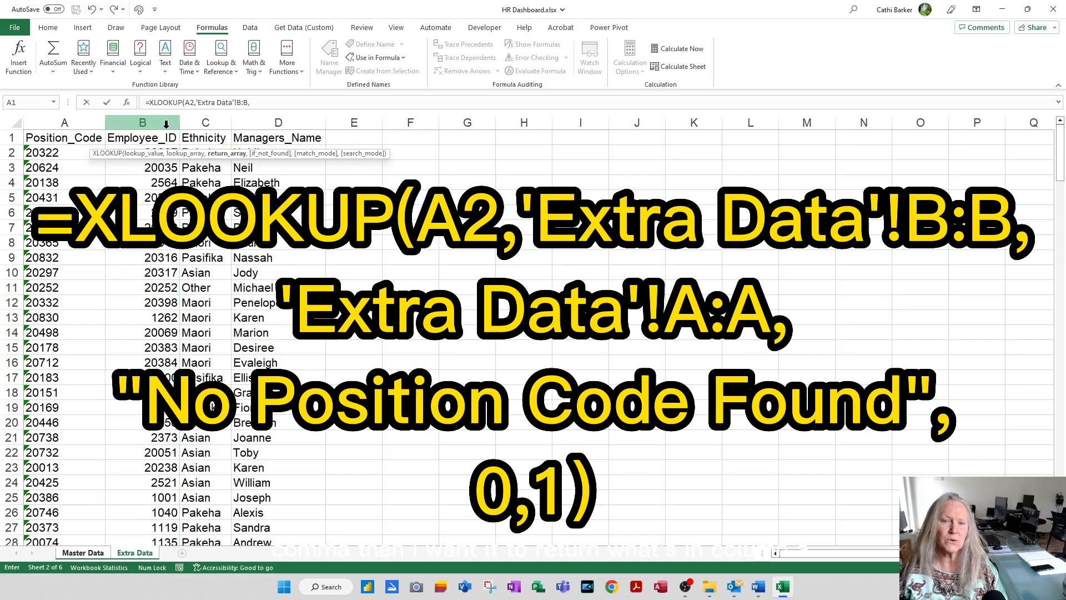
pyautogui.click(78, 118)
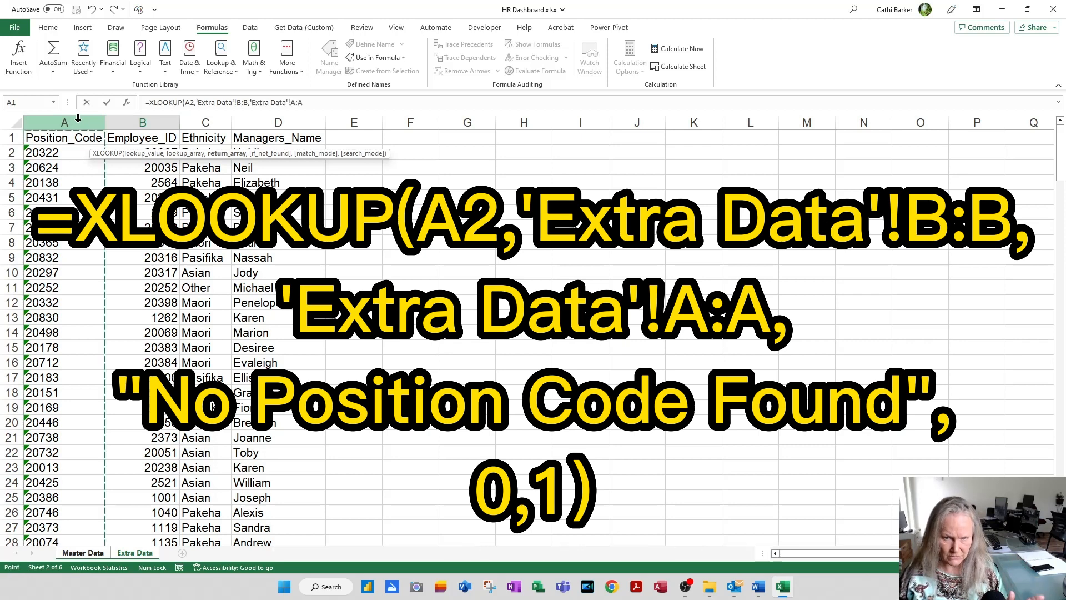
pyautogui.write(',')
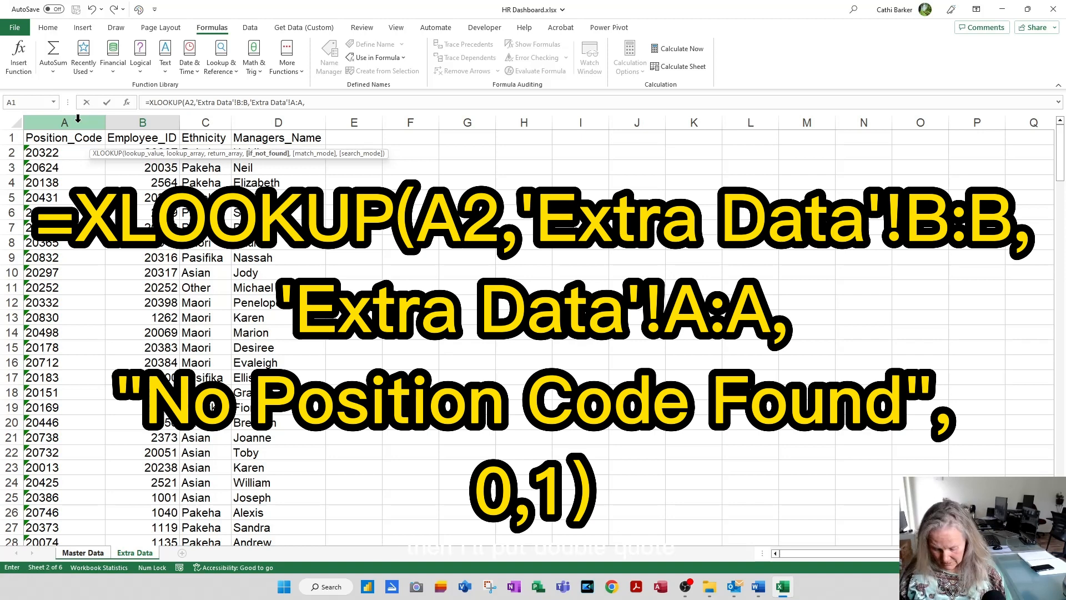
# Finish the XLOOKUP with "No Position Code Found" as the not-found text, match mode 0 and search mode 1
pyautogui.write('"')
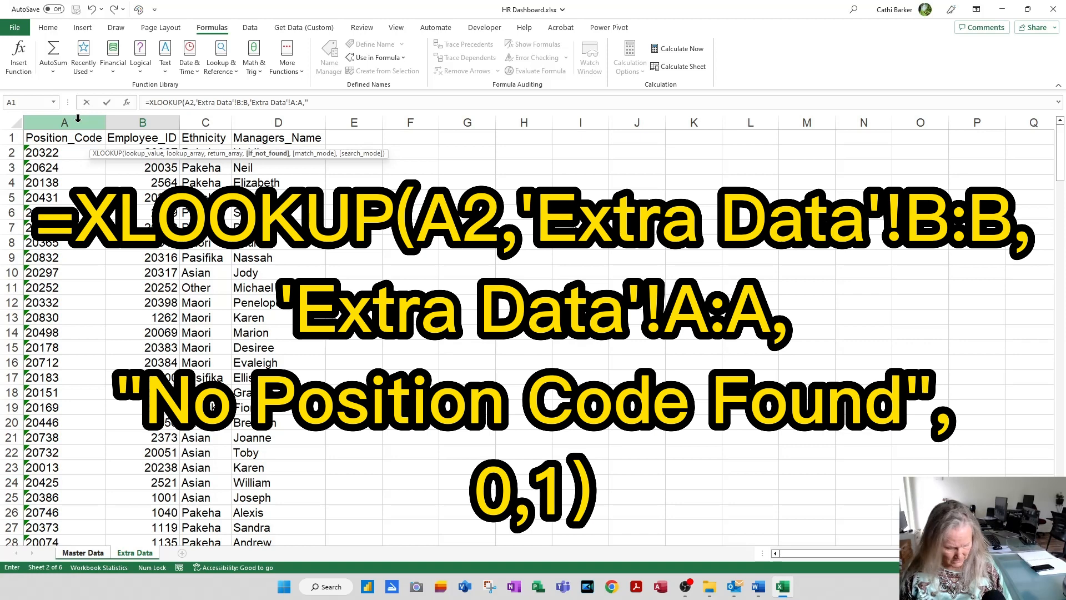
pyautogui.write('No Position')
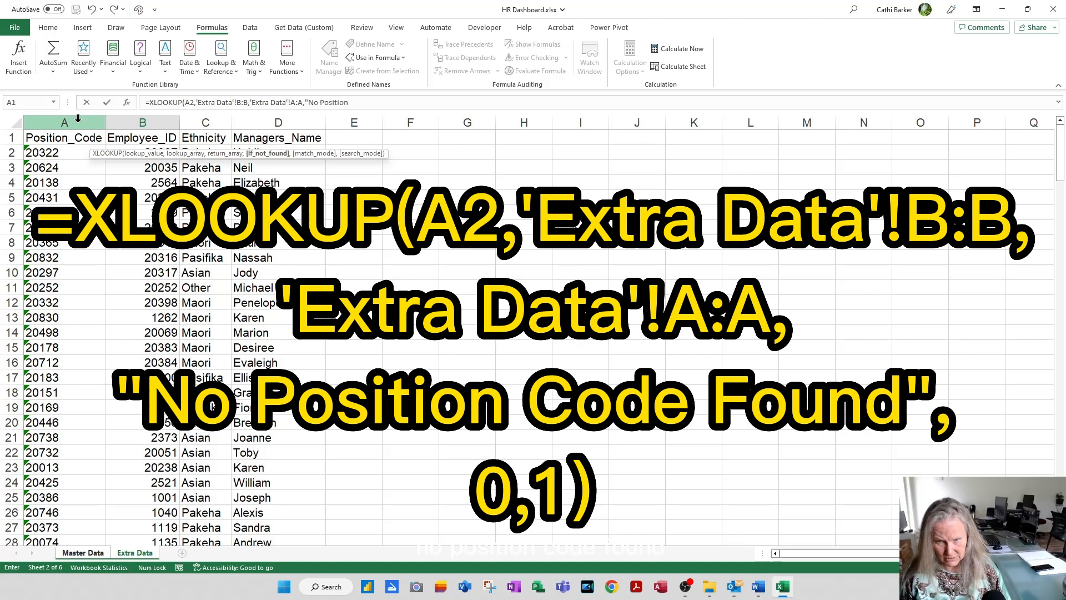
pyautogui.write(' Code Fou')
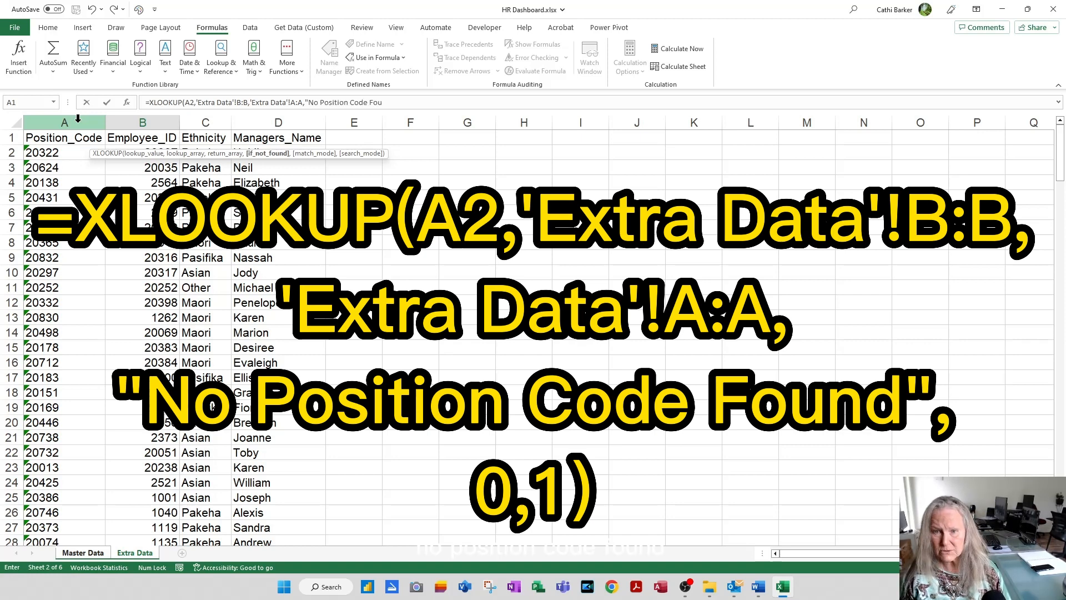
pyautogui.write('nd')
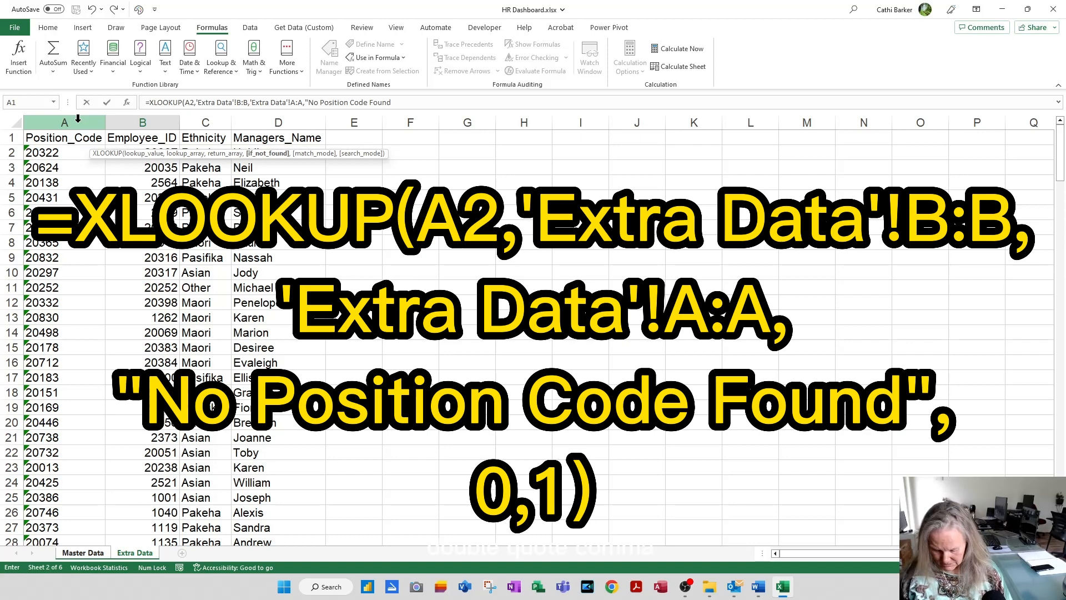
pyautogui.write('",')
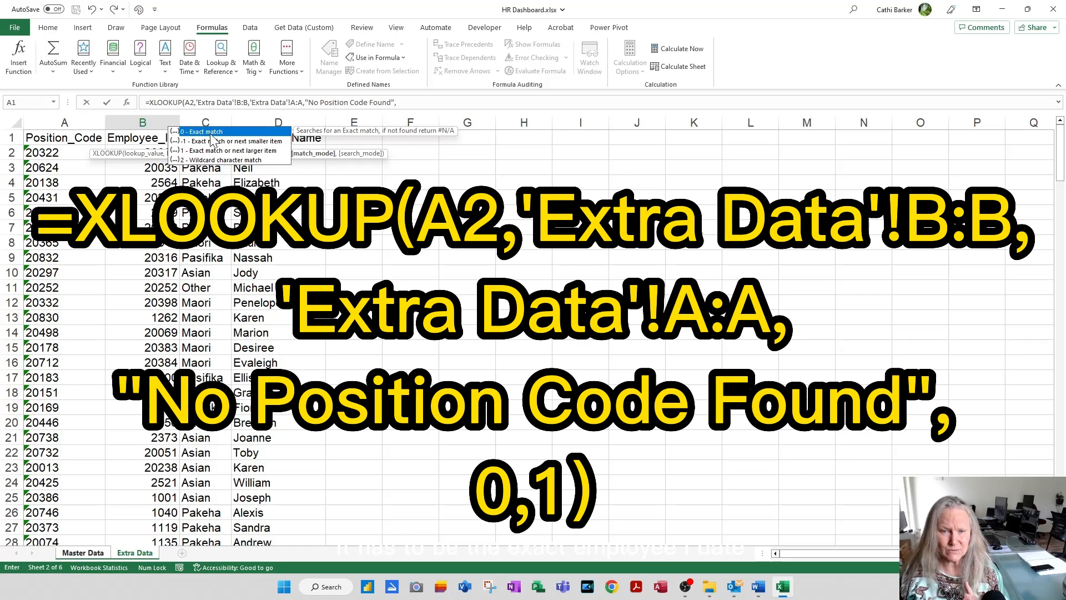
pyautogui.write('0')
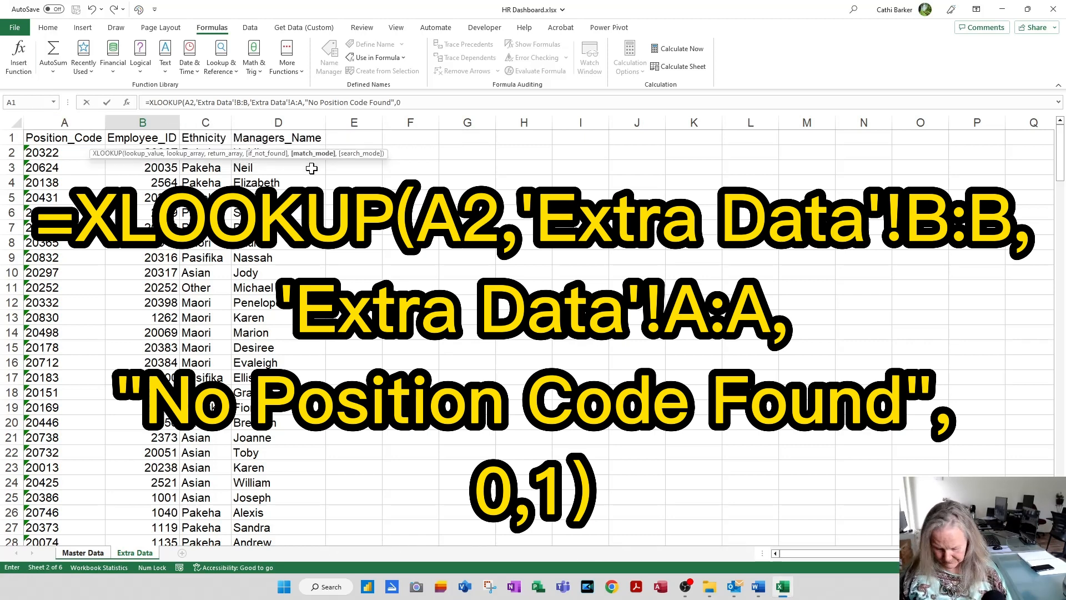
pyautogui.write(',1')
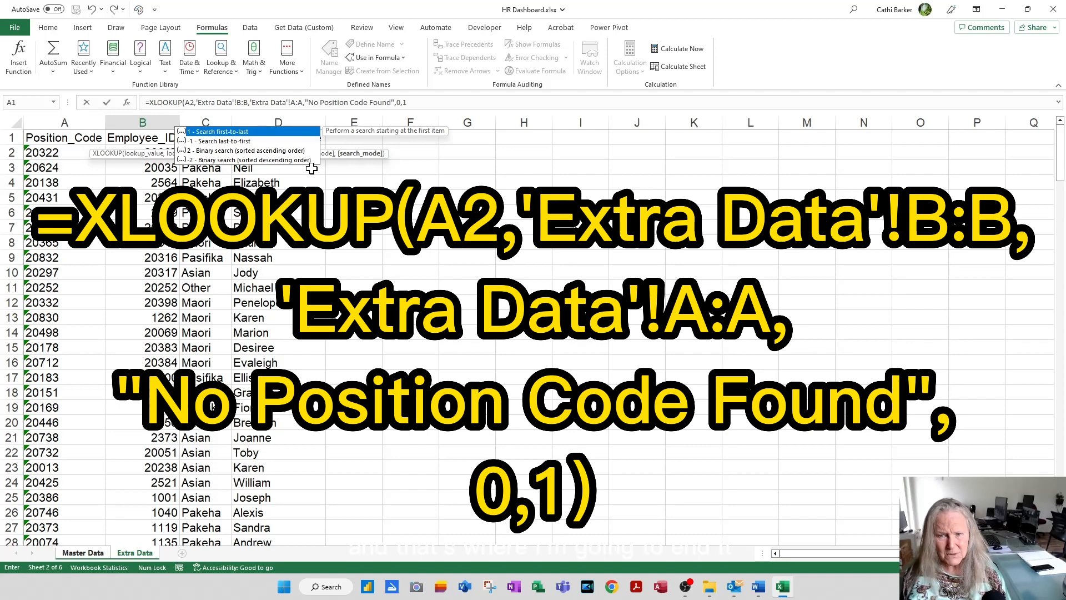
pyautogui.write(')')
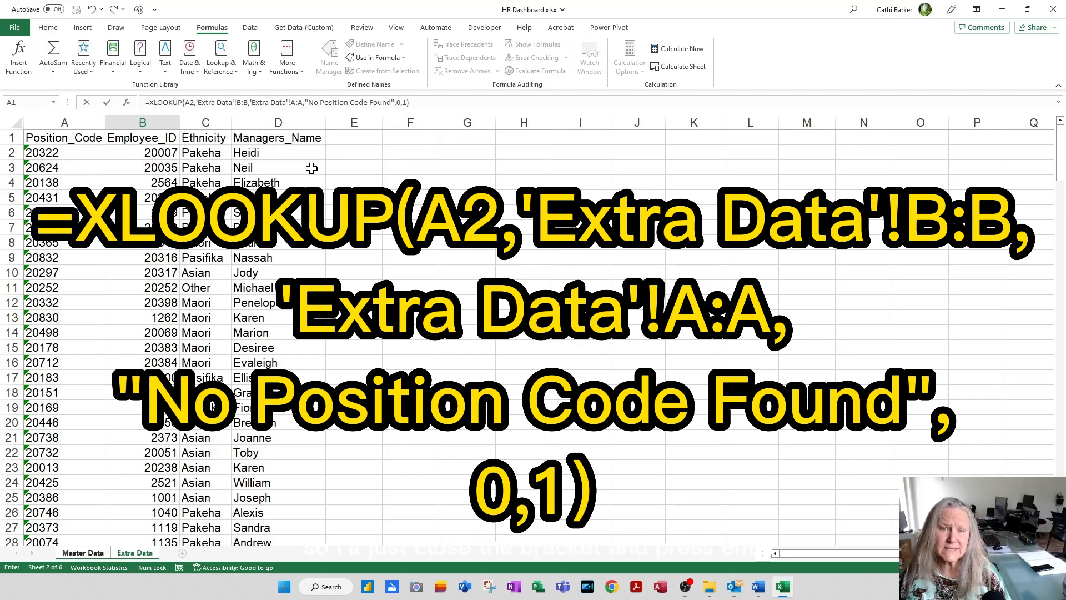
pyautogui.press('Return')
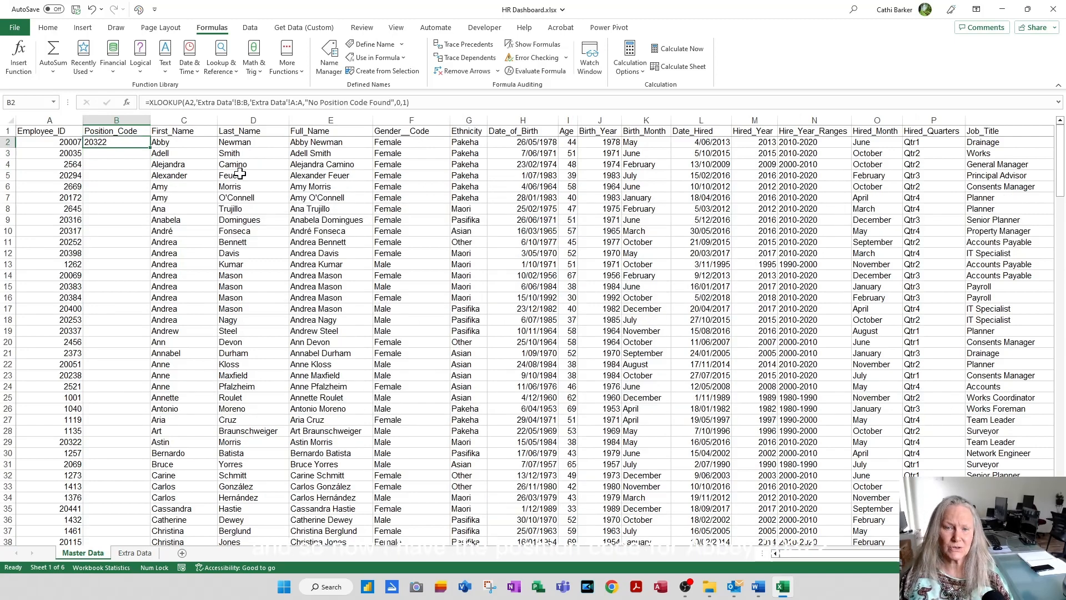
# Check the position code returned in B2 against the first employee's row on the Extra Data sheet
pyautogui.click(136, 553)
pyautogui.click(154, 154)
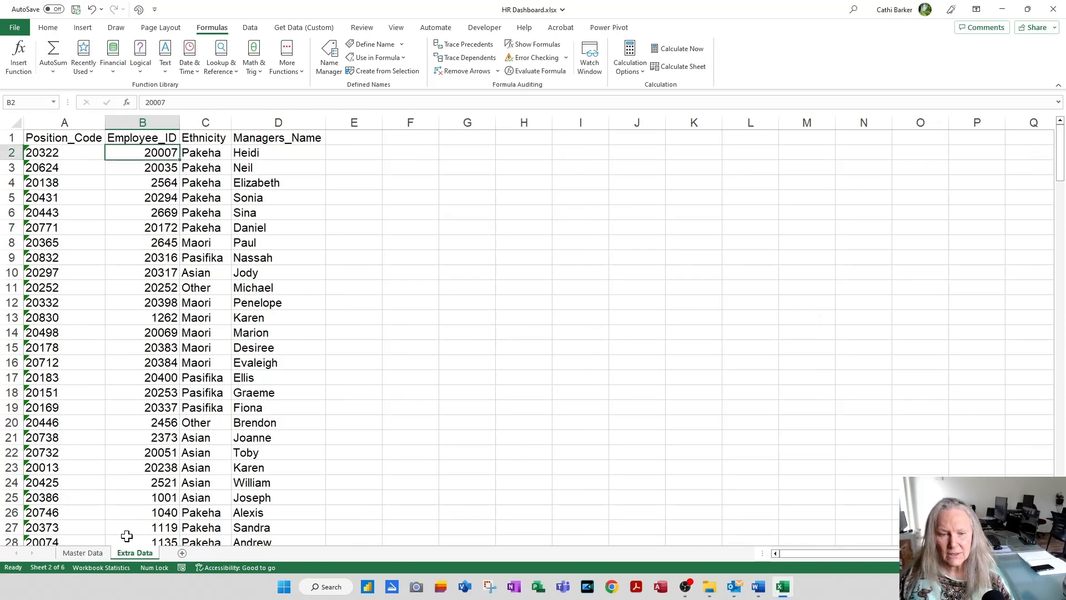
pyautogui.click(81, 553)
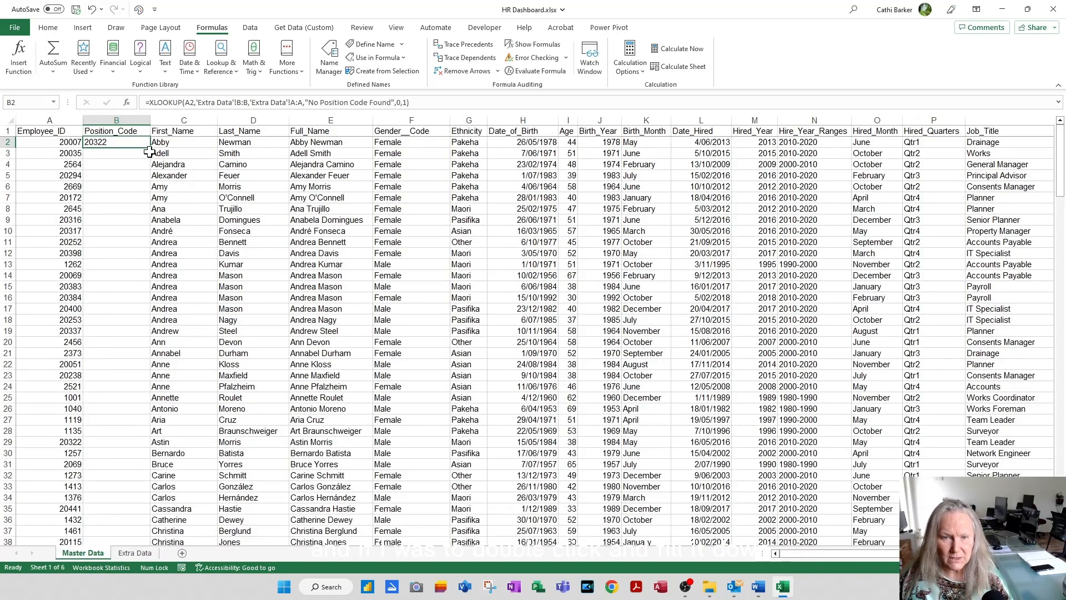
# Fill the XLOOKUP formula down the whole Position_Code column and review the results through the last data row
pyautogui.doubleClick(150, 148)
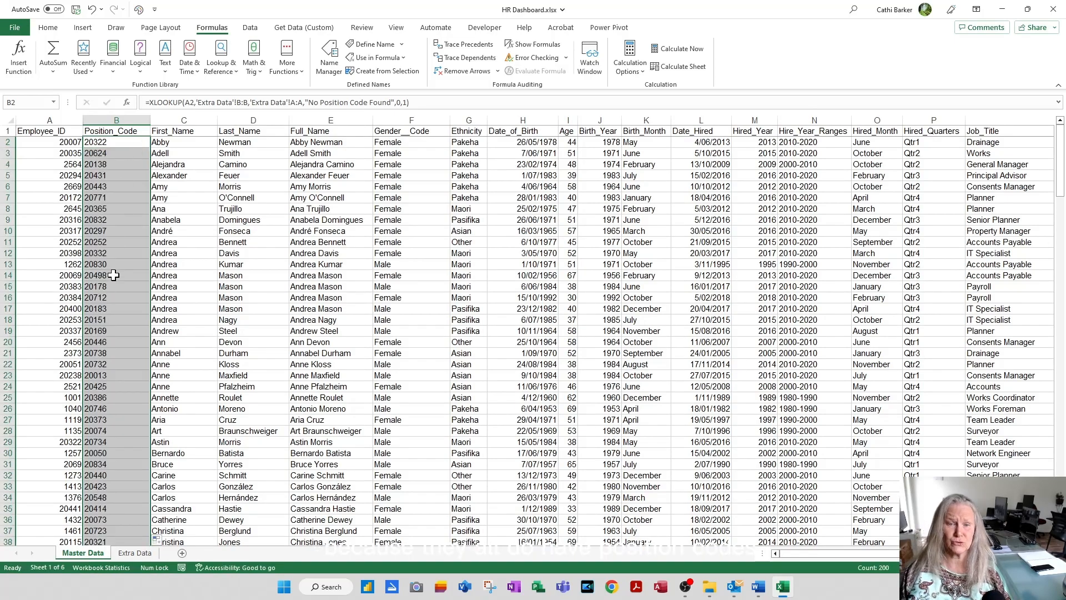
pyautogui.scroll(-6, 144, 301)
pyautogui.scroll(-20, 143, 301)
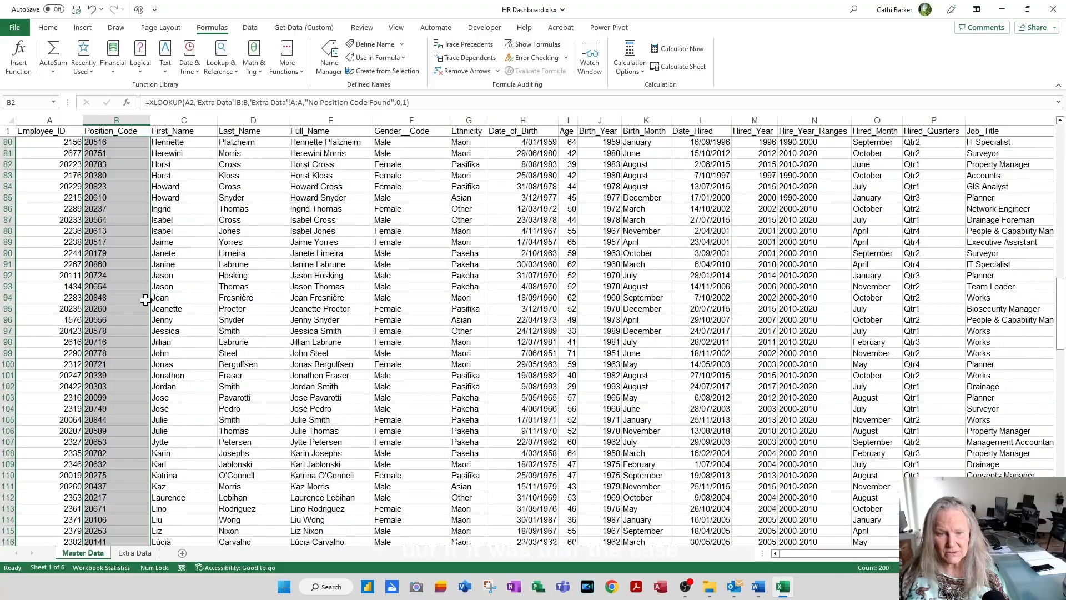
pyautogui.scroll(-20, 147, 300)
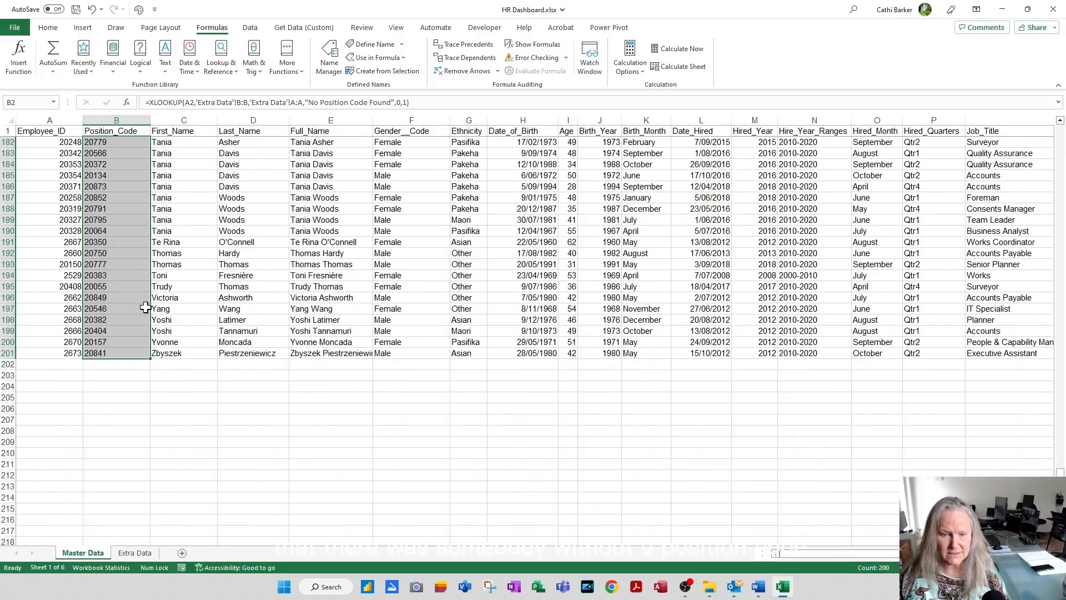
pyautogui.scroll(20, 146, 304)
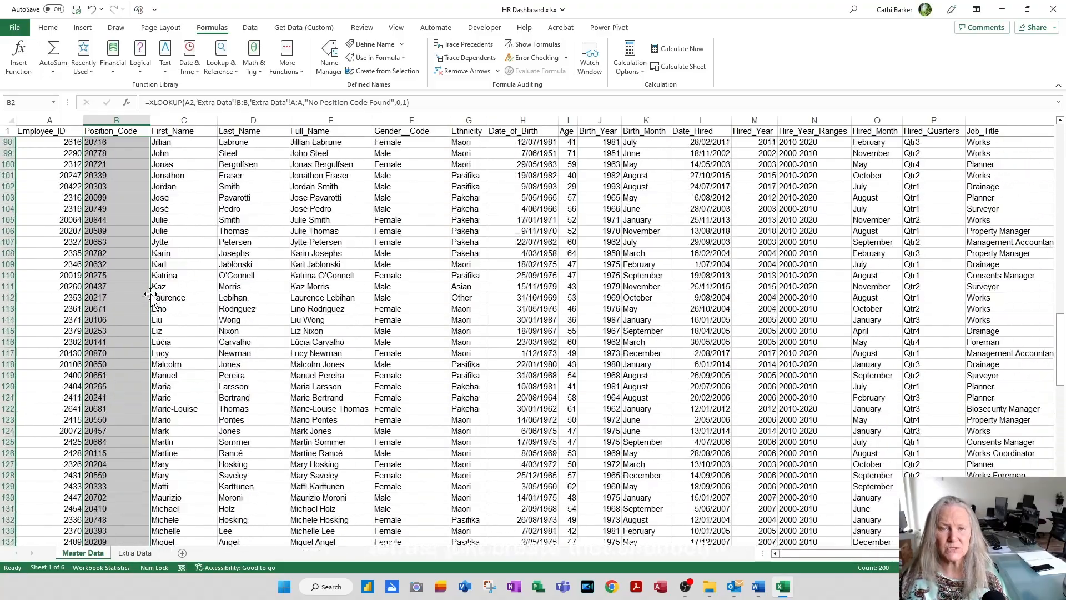
pyautogui.scroll(20, 151, 275)
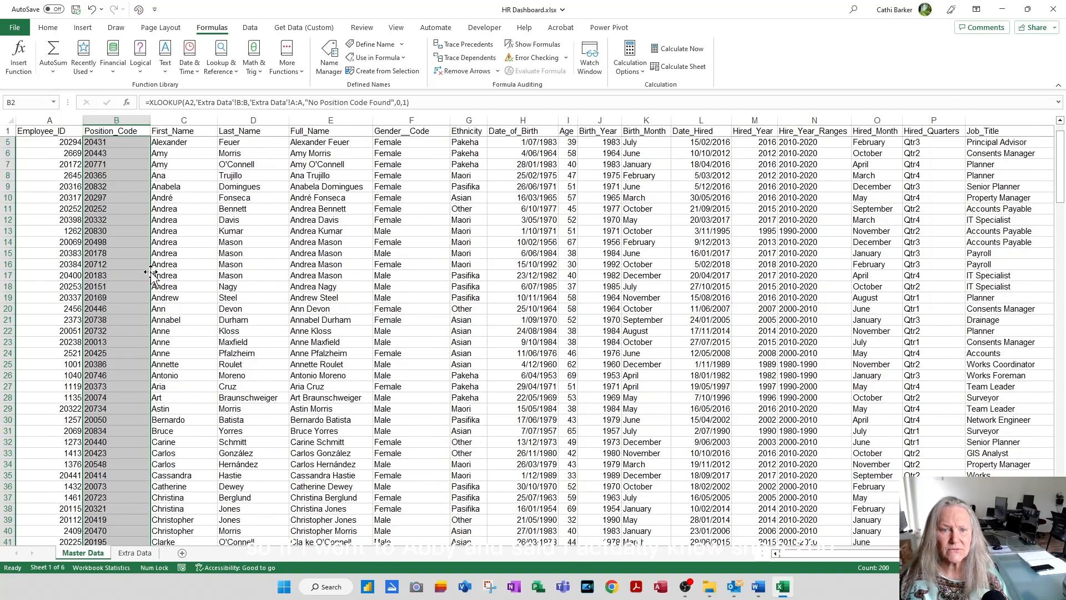
# Test the not-found text by entering 200 as the Employee_ID in A2, and undo that entry
pyautogui.click(55, 143)
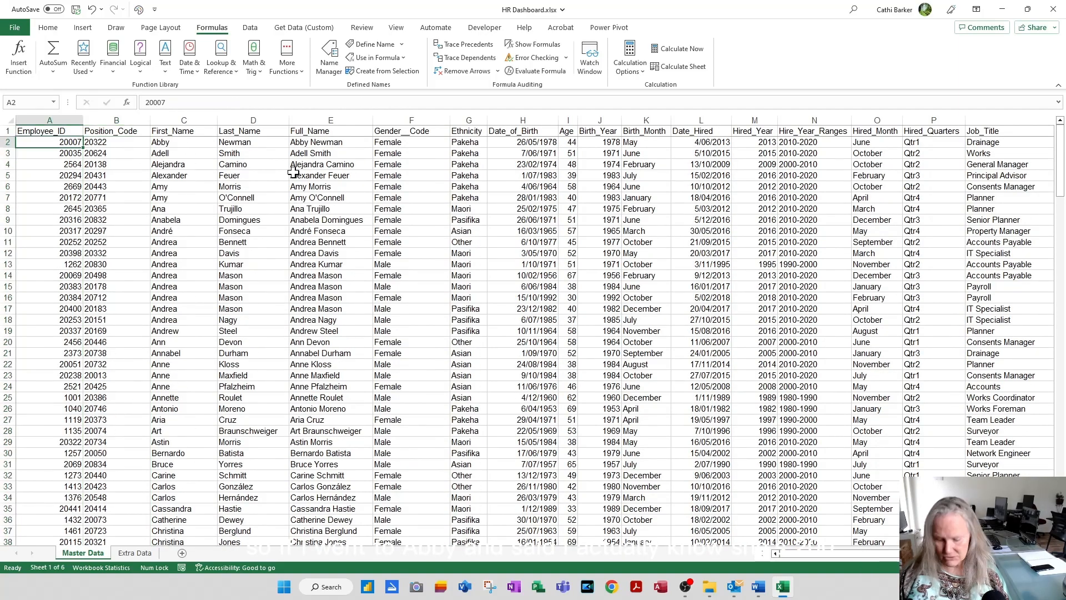
pyautogui.write('200')
pyautogui.press('Return')
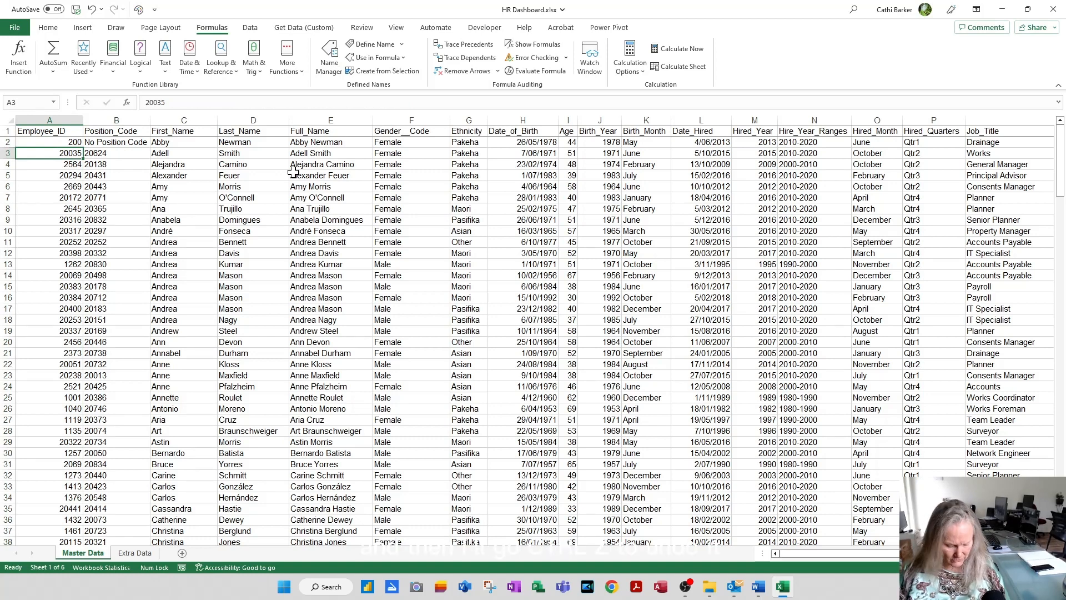
pyautogui.hotkey('ctrl', 'z')
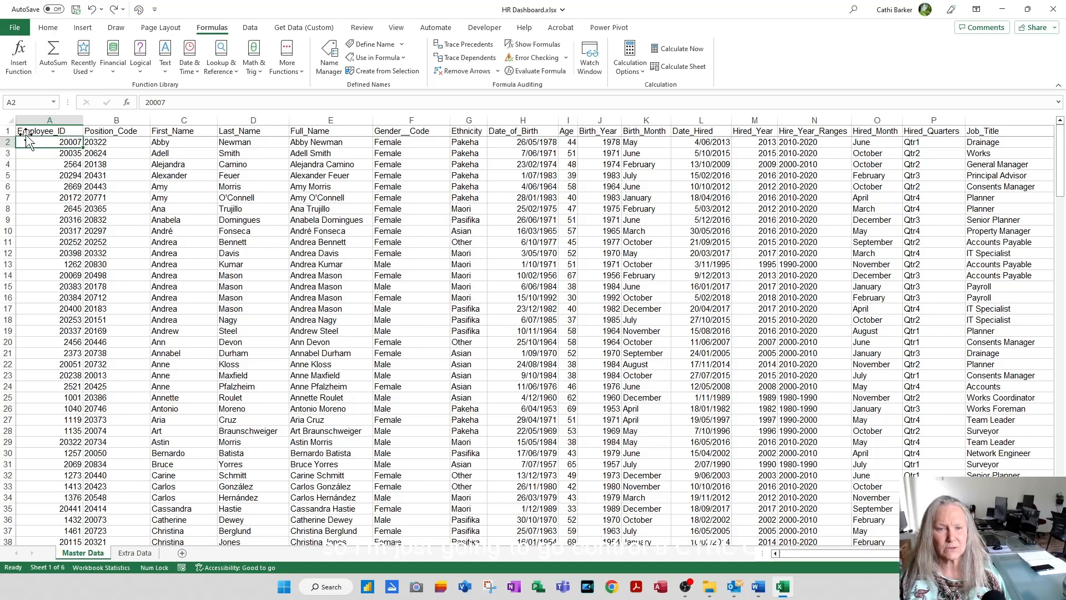
# Replace the formulas in the entire Master Data table with their values by copying it and pasting values in place, and check cell B4
pyautogui.hotkey('ctrl', 'a')
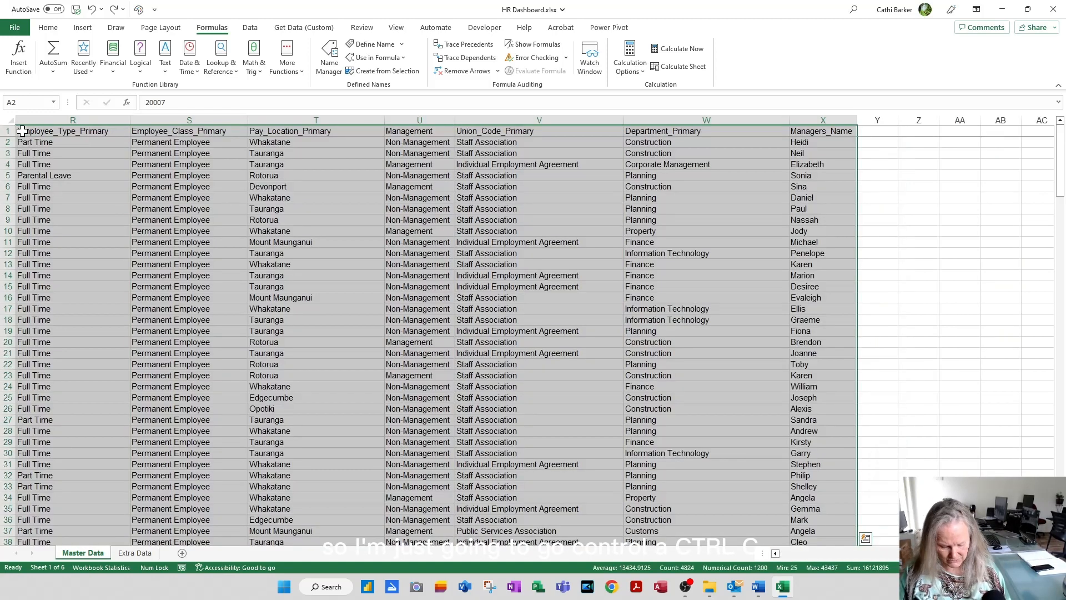
pyautogui.hotkey('ctrl', 'c')
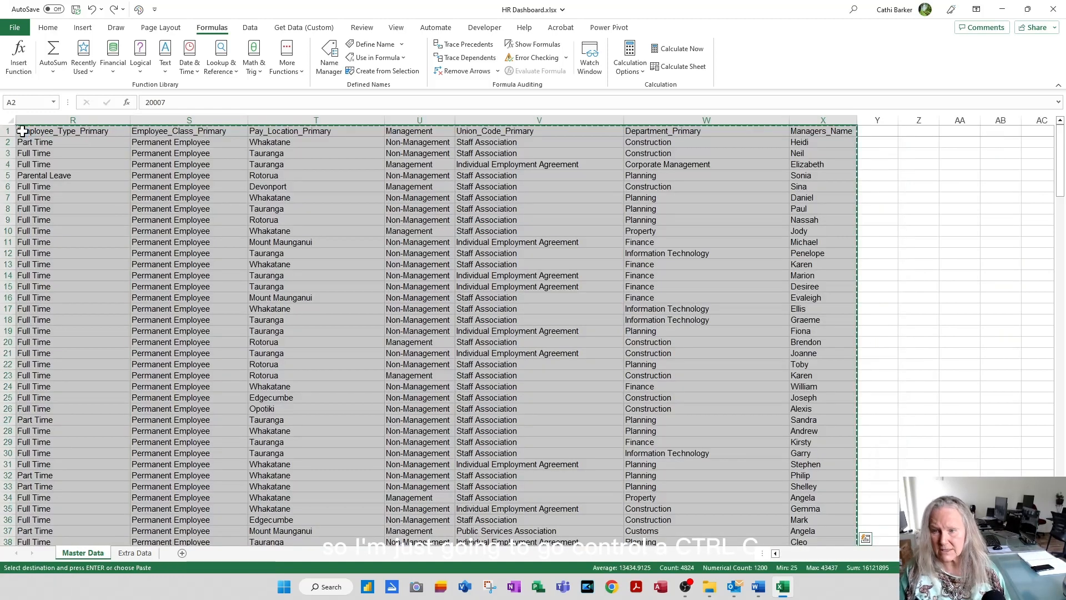
pyautogui.rightClick(58, 136)
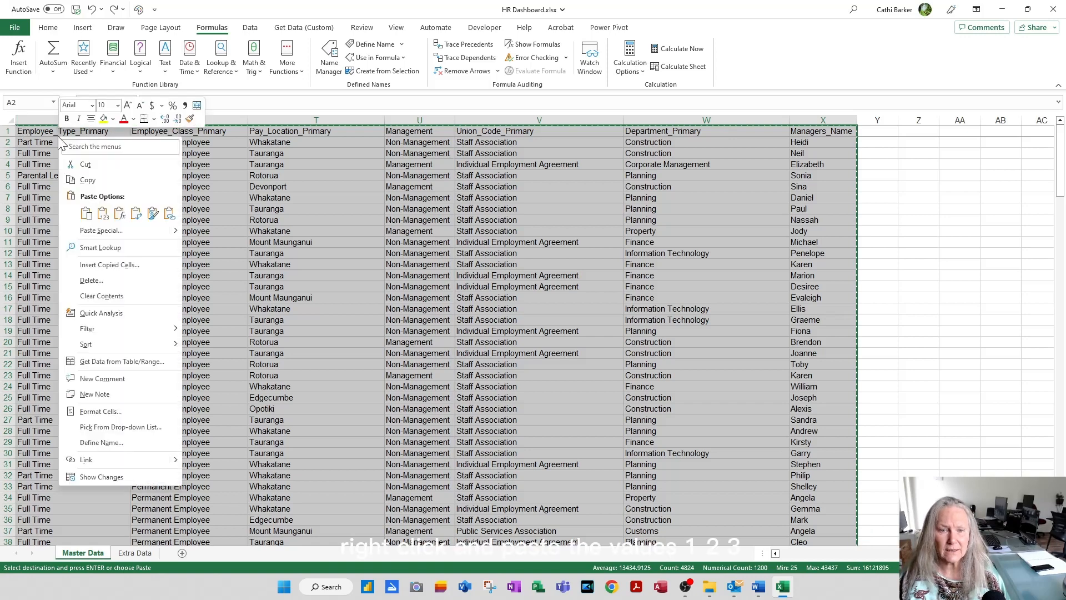
pyautogui.click(105, 214)
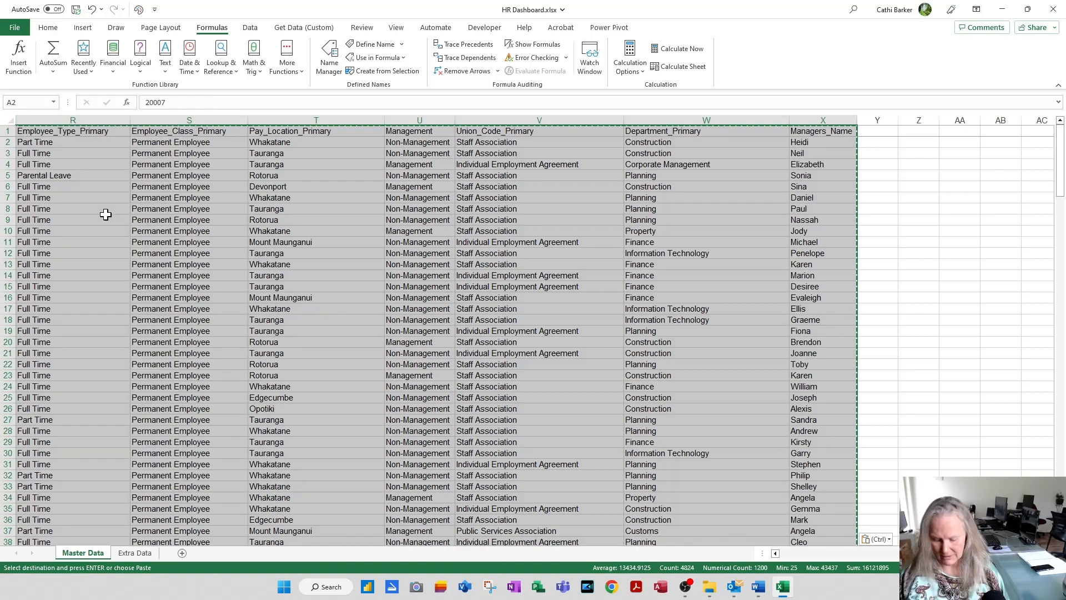
pyautogui.hotkey('ctrl', 'Home')
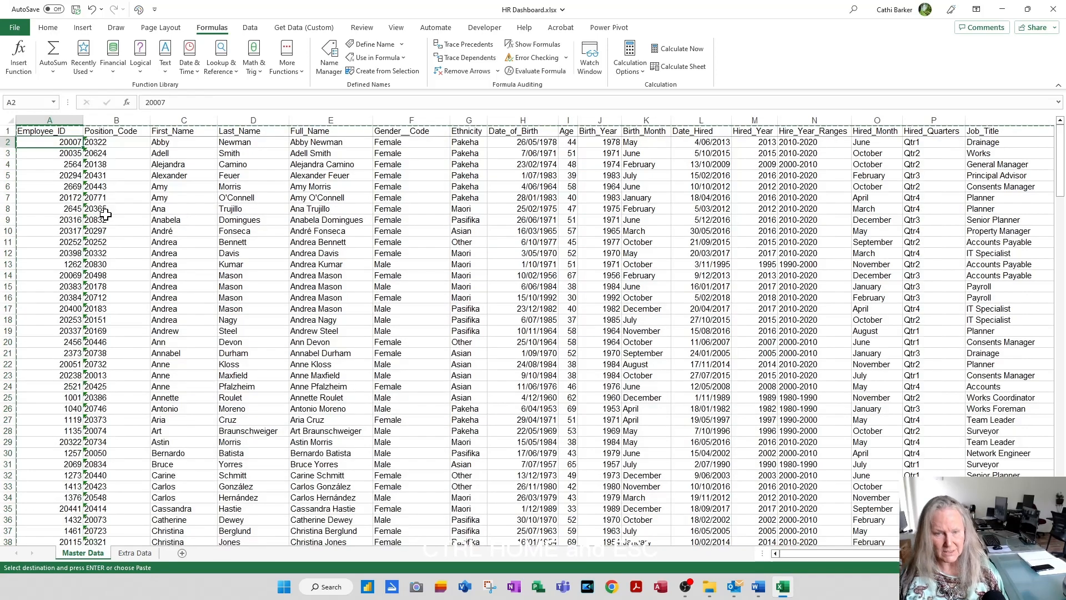
pyautogui.press('Escape')
pyautogui.click(114, 166)
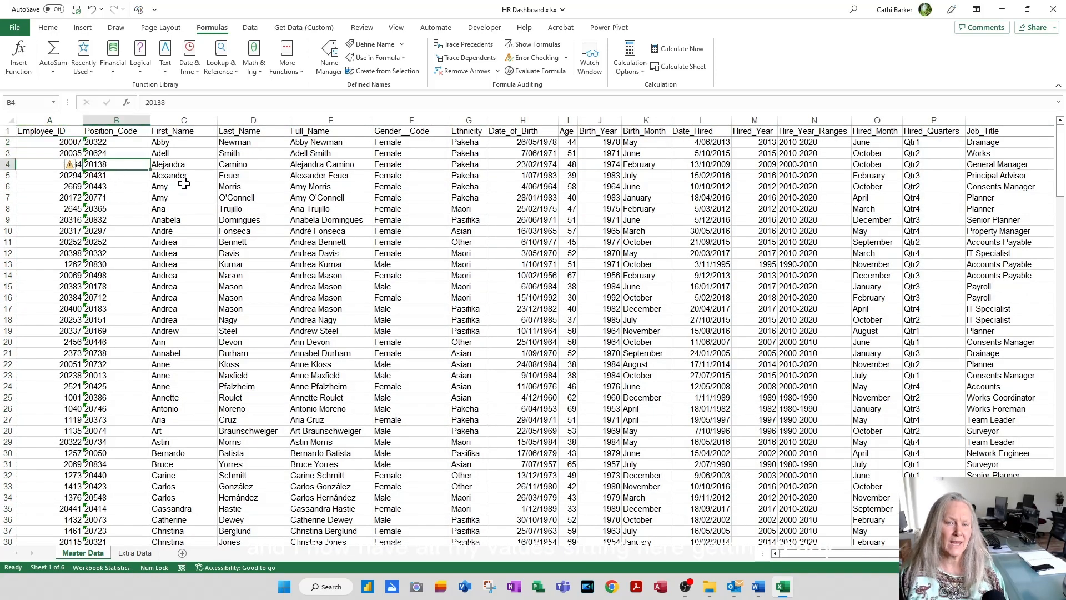